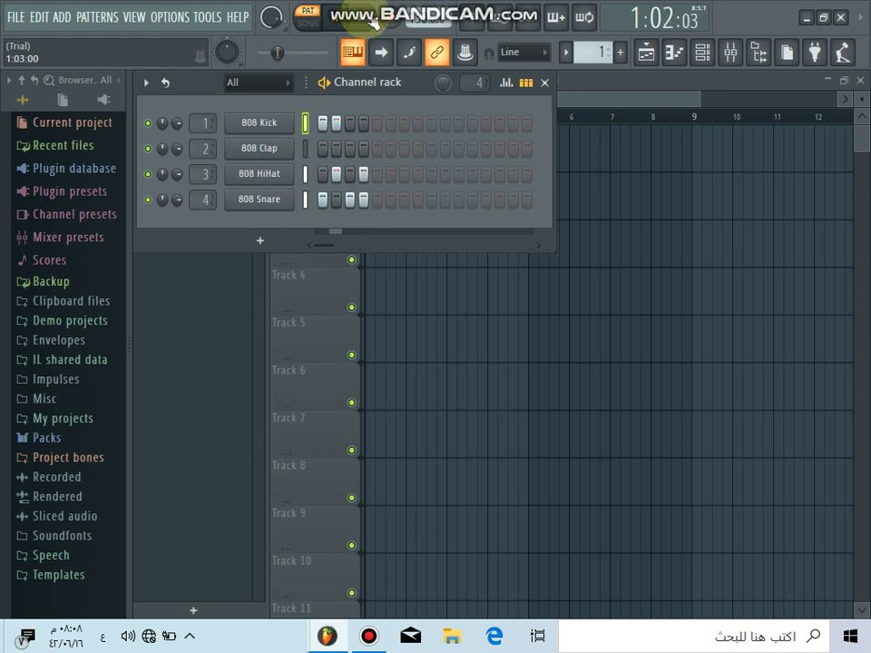
# Clear step 2 of the 808 Kick and add hits on 808 Clap step 1 and 808 Kick step 5
pyautogui.click(337, 123)
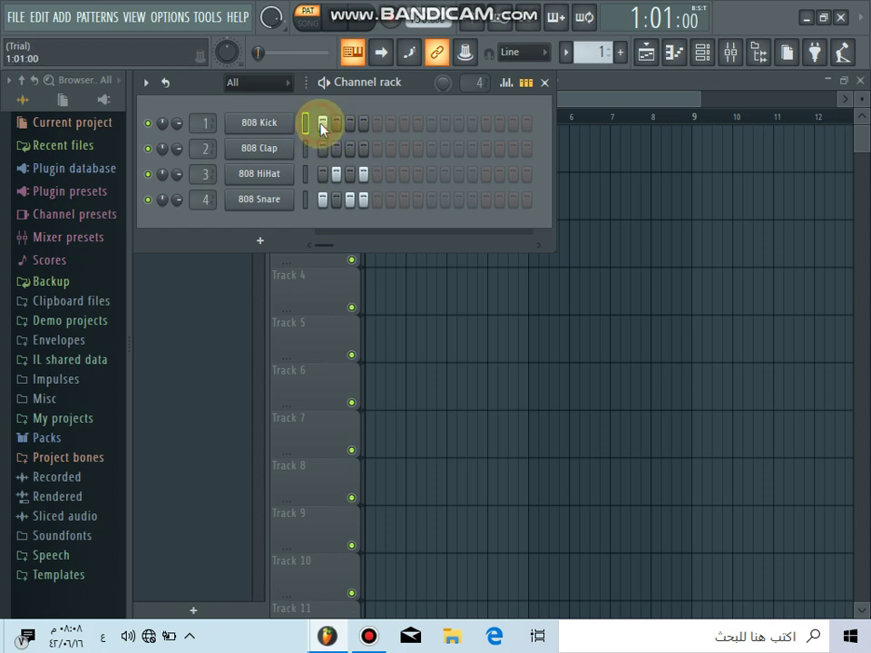
pyautogui.click(324, 148)
pyautogui.click(350, 23)
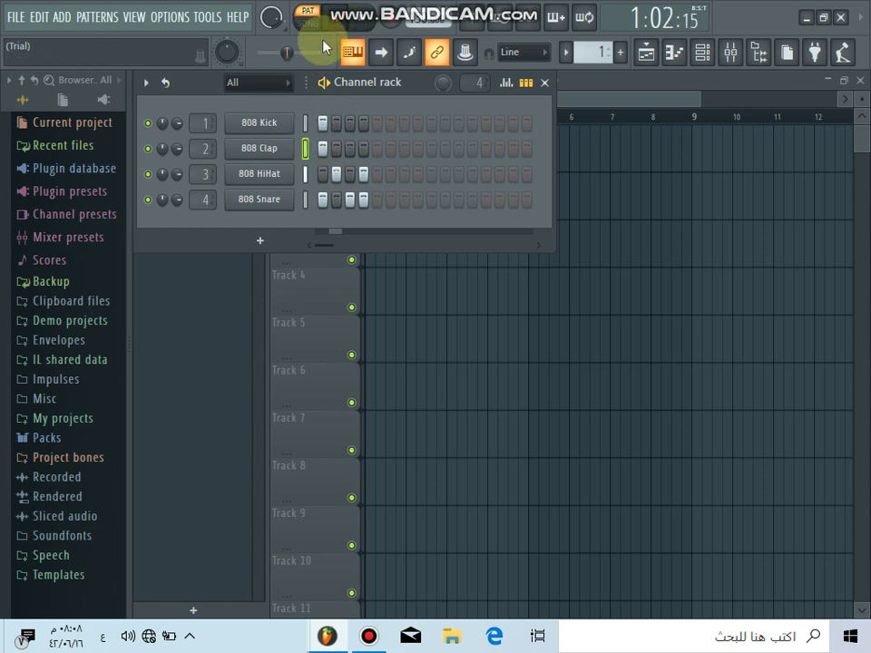
pyautogui.click(382, 128)
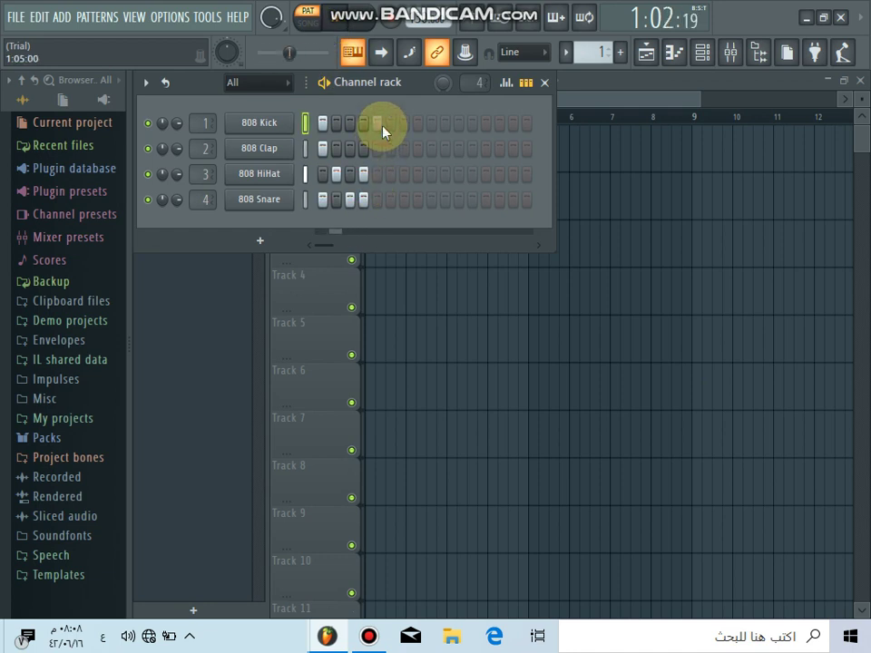
# Add a Fruit Kick channel and raise its MIN setting to the maximum, closing the plugin window when done
pyautogui.click(260, 241)
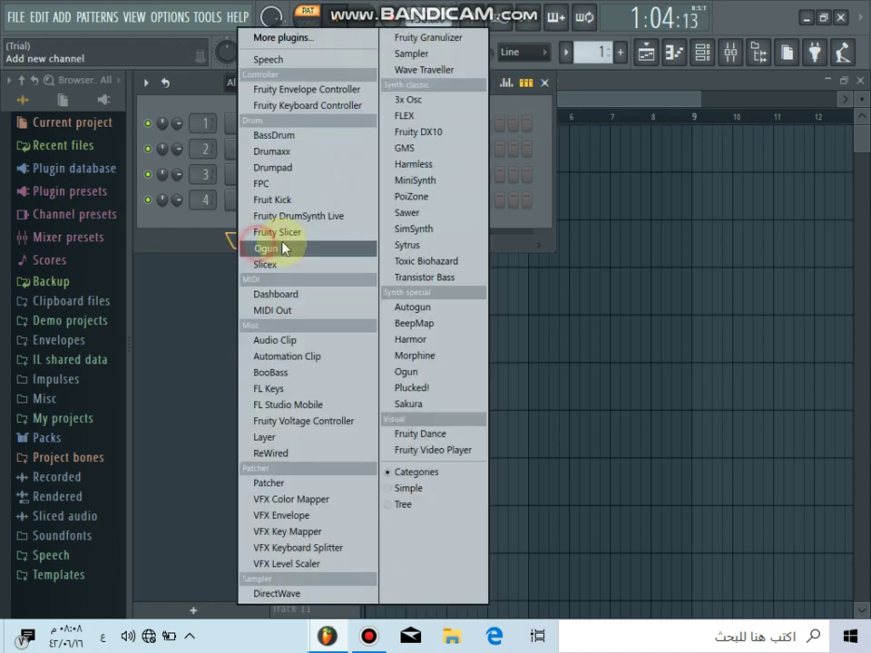
pyautogui.click(306, 200)
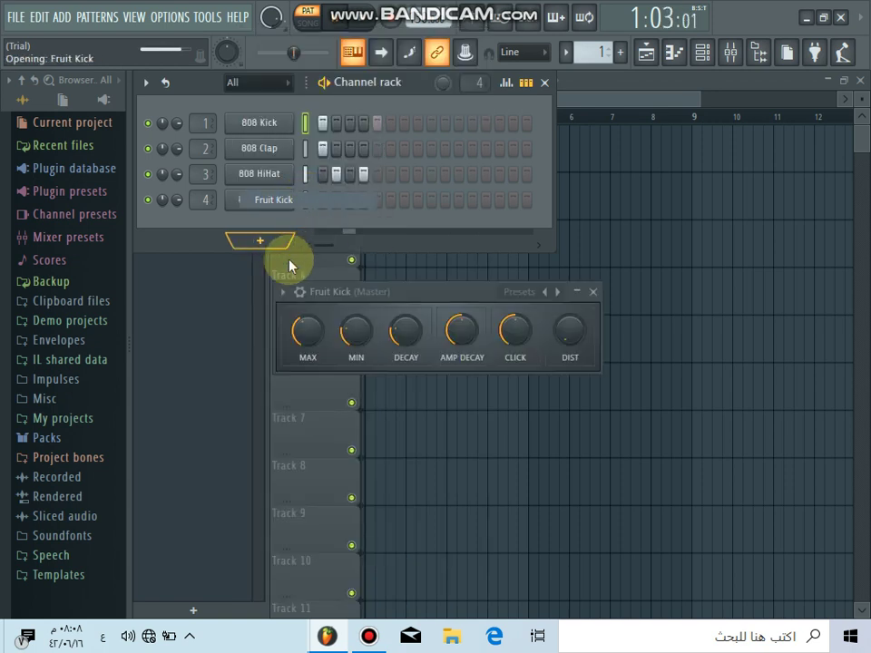
pyautogui.moveTo(356, 349); pyautogui.dragTo(440, 332)
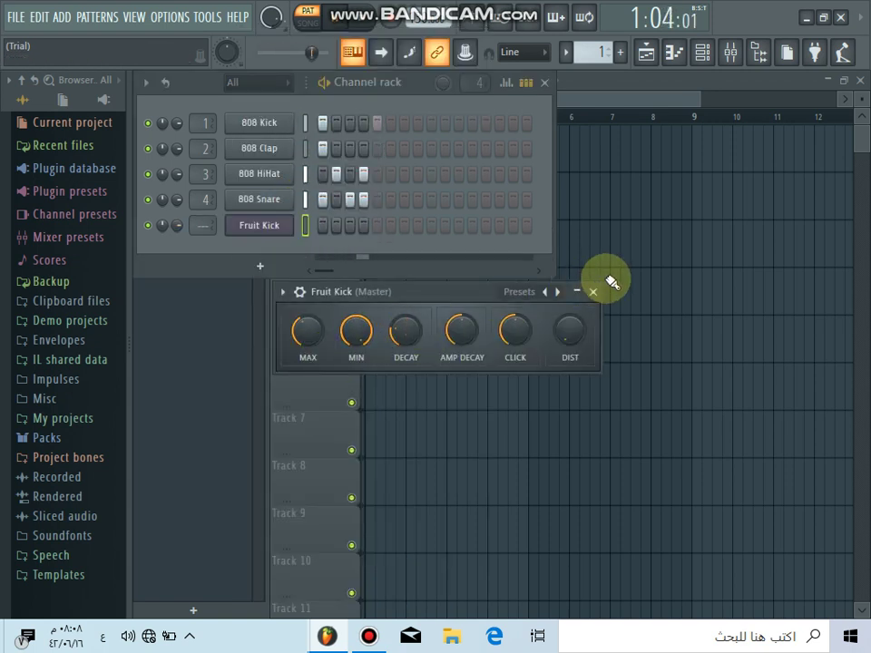
pyautogui.press('Escape')
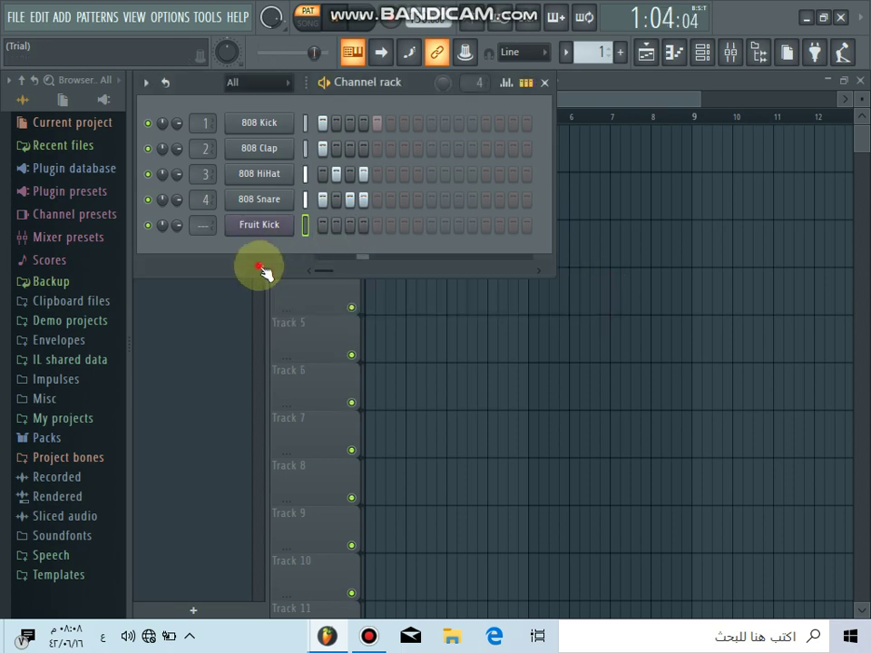
# Add an Ogun channel and load its 300 Ft Glass Bowl preset, closing the plugin window when done
pyautogui.click(261, 267)
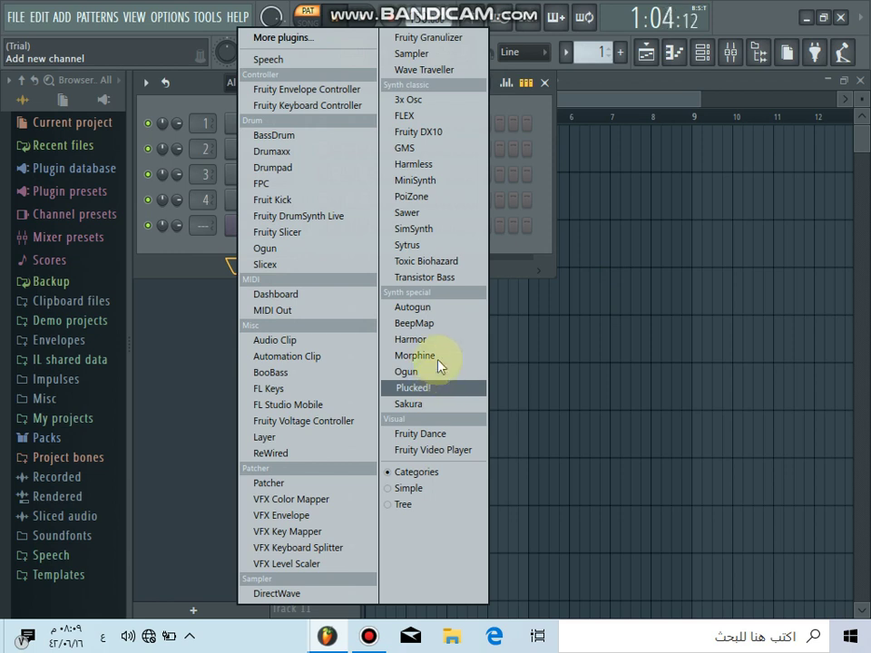
pyautogui.click(340, 247)
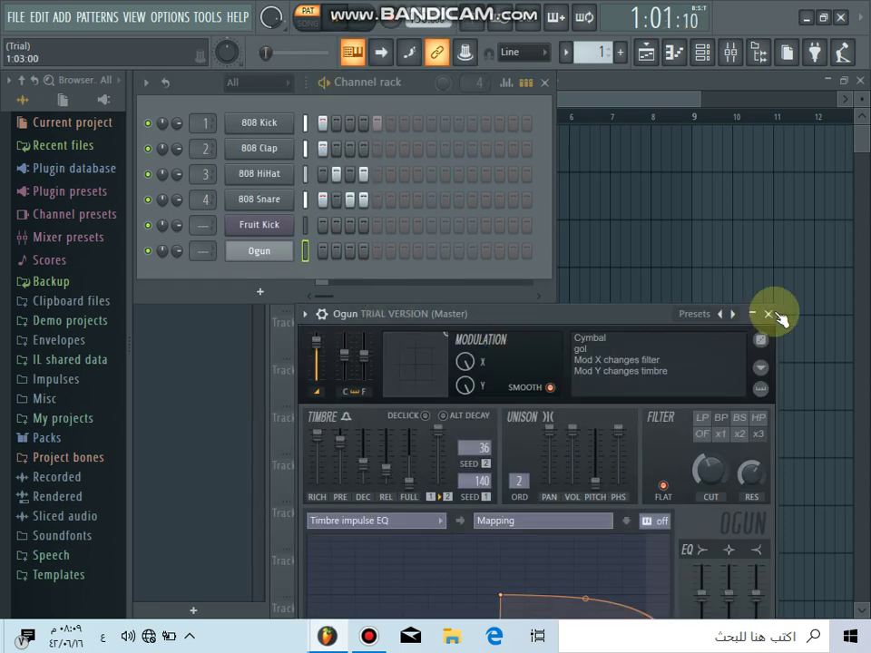
pyautogui.click(733, 313)
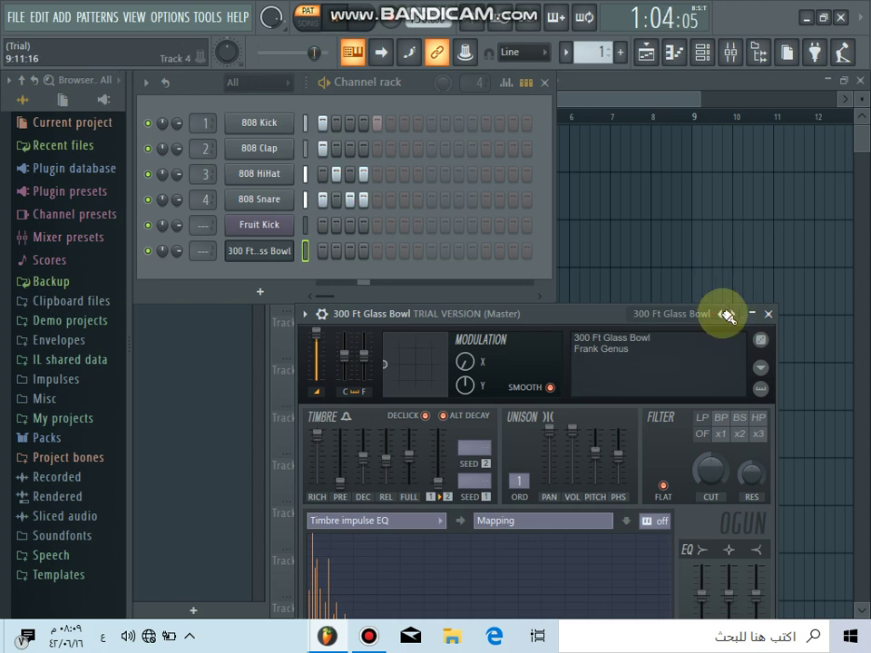
pyautogui.click(769, 313)
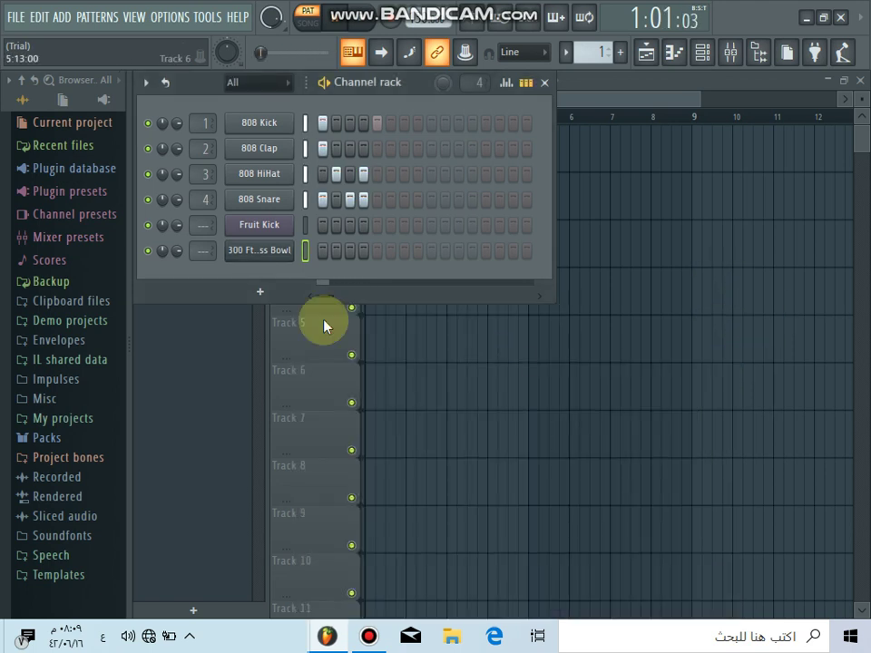
# Place a Fruit Kick hit on step 1 of the pattern
pyautogui.click(321, 226)
pyautogui.click(304, 225)
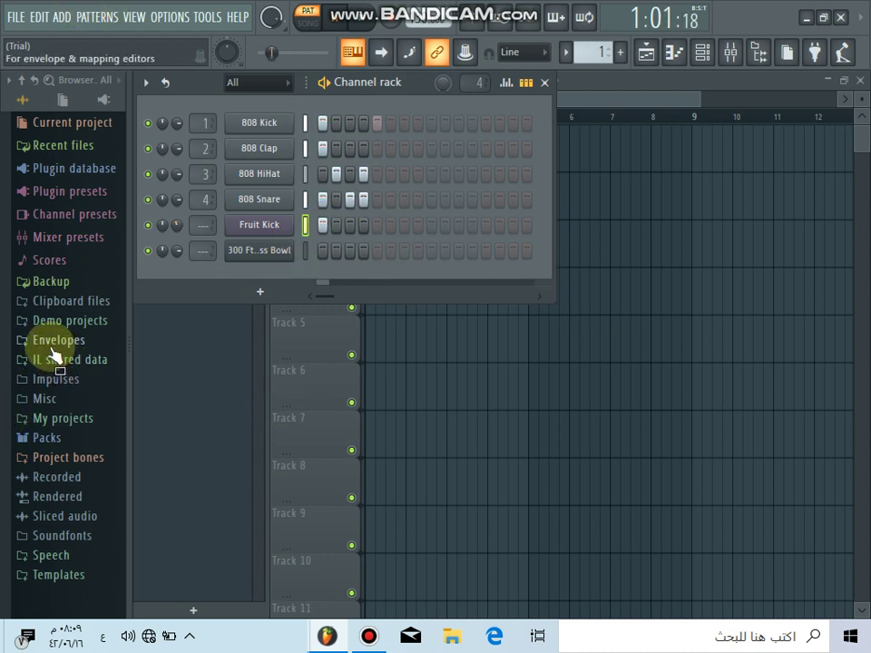
# Audition several Corridors samples in the Impulses library, including hallway_outisde_auditorium_bs and stairwell_inner_closed
pyautogui.click(40, 239)
pyautogui.scroll(-8, 75, 410)
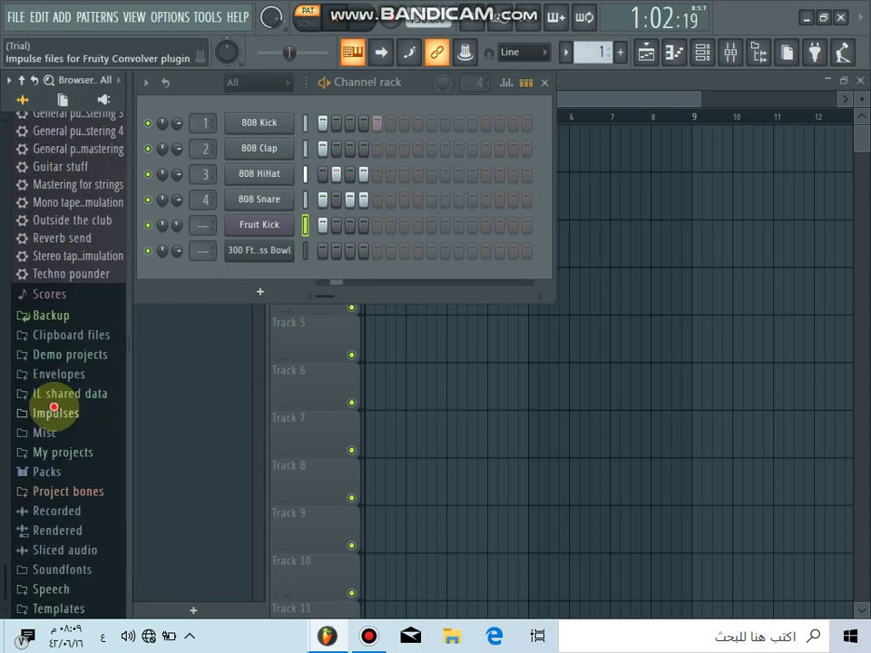
pyautogui.click(64, 411)
pyautogui.click(70, 451)
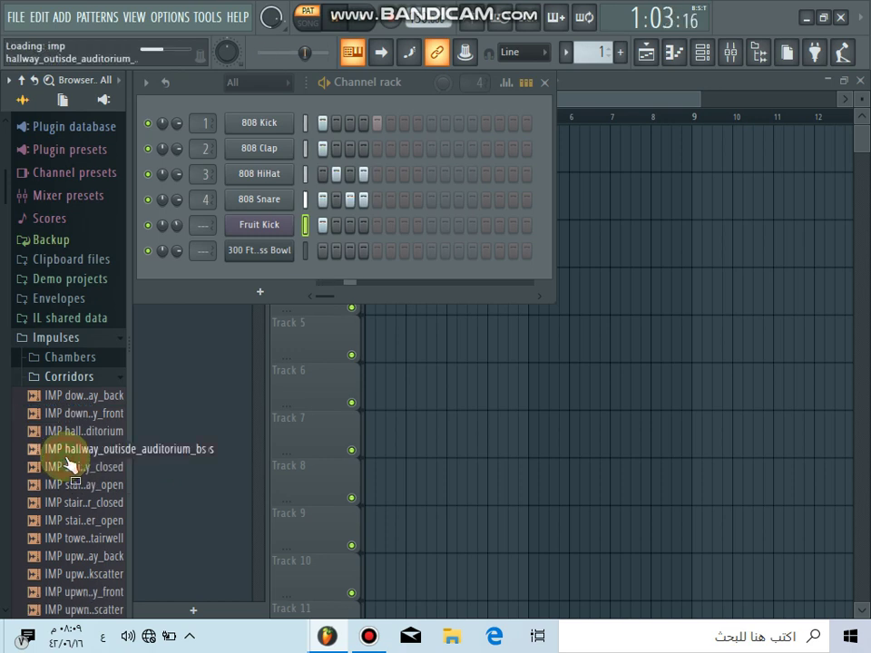
pyautogui.click(60, 505)
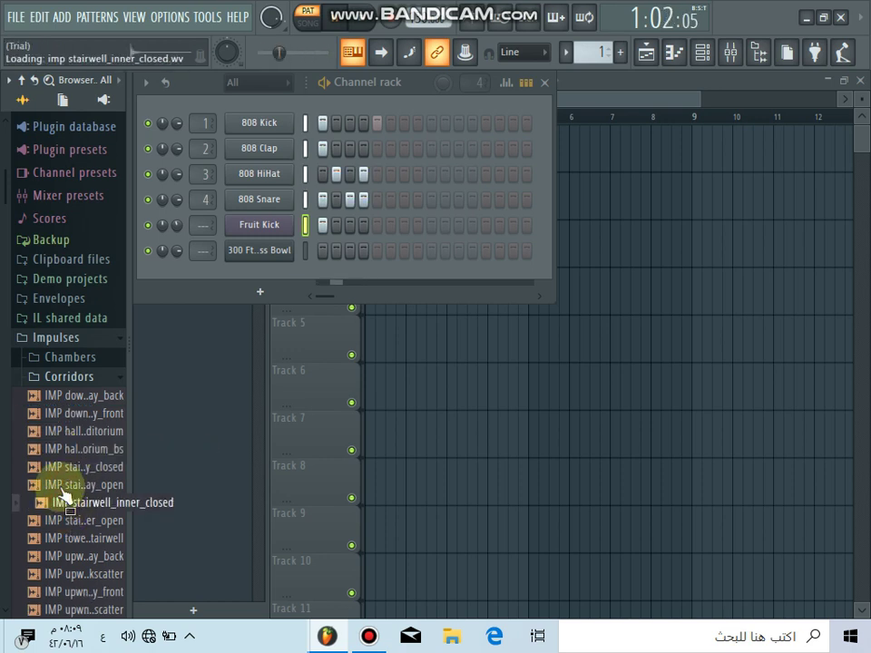
pyautogui.scroll(-5, 61, 495)
pyautogui.click(59, 483)
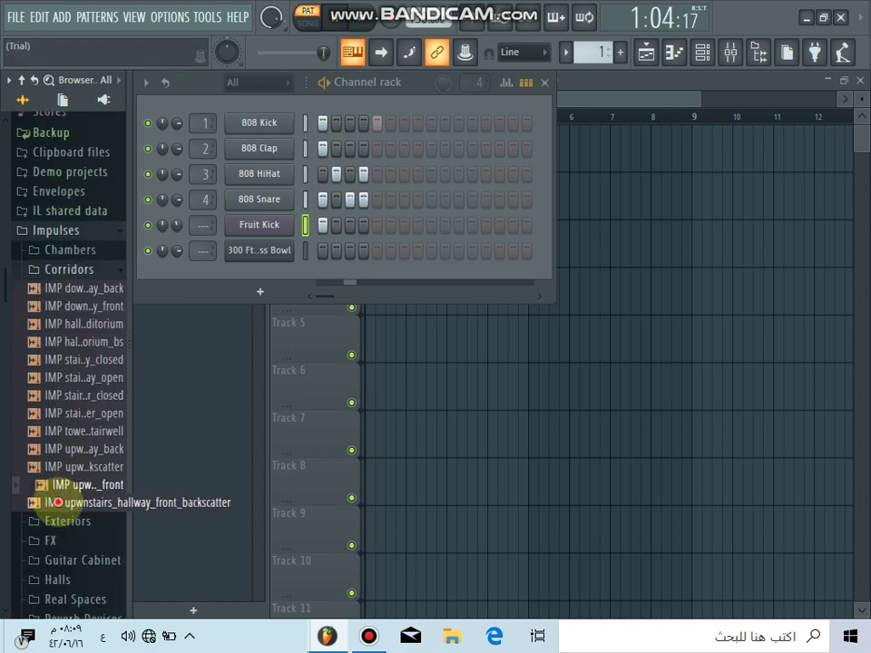
# Add the IMP metal_contact sample from the FX impulses as a new channel with hits on steps 1 and 3
pyautogui.moveTo(54, 502); pyautogui.dragTo(74, 542)
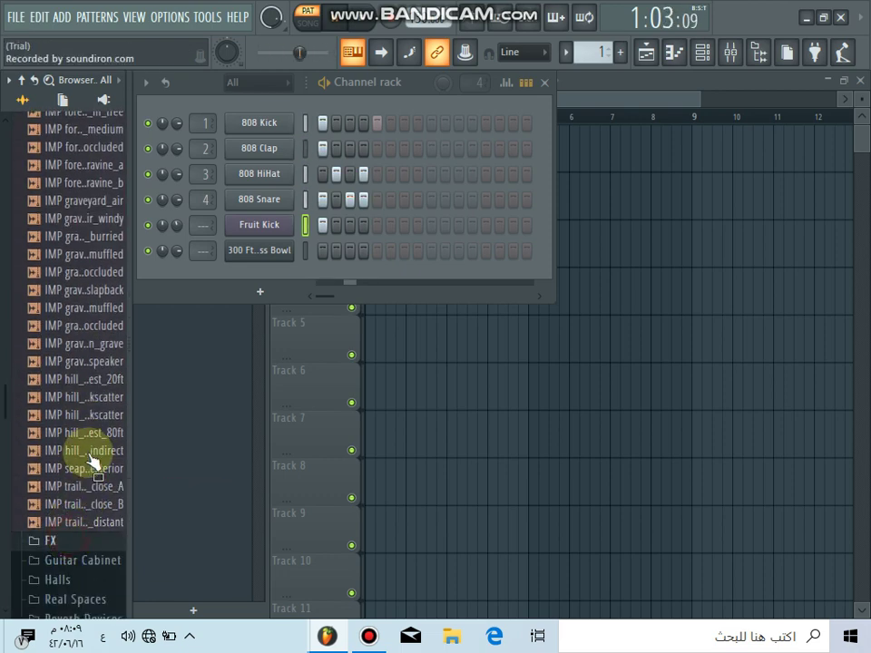
pyautogui.moveTo(85, 463); pyautogui.dragTo(87, 448)
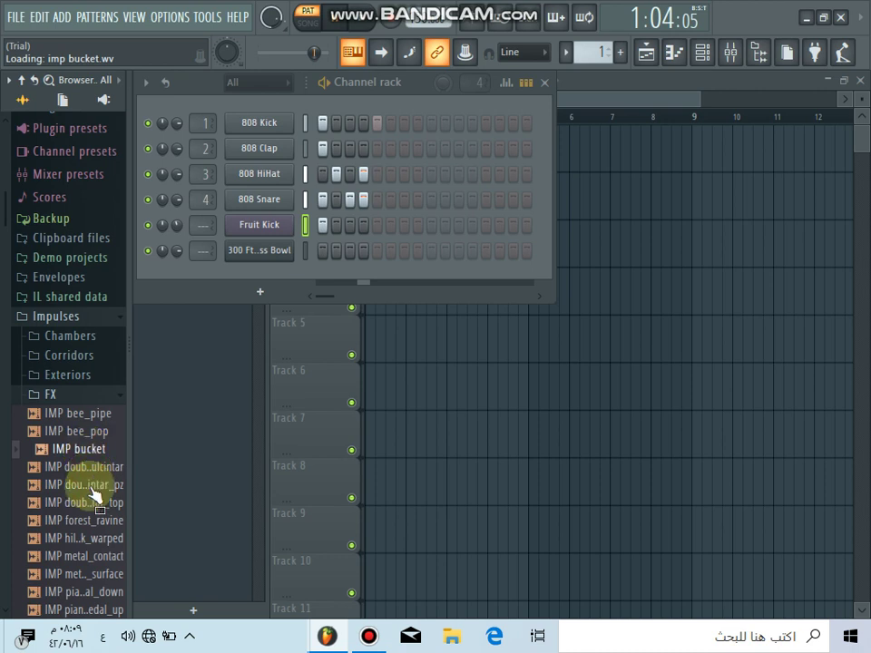
pyautogui.moveTo(92, 498); pyautogui.dragTo(390, 277)
pyautogui.click(90, 488)
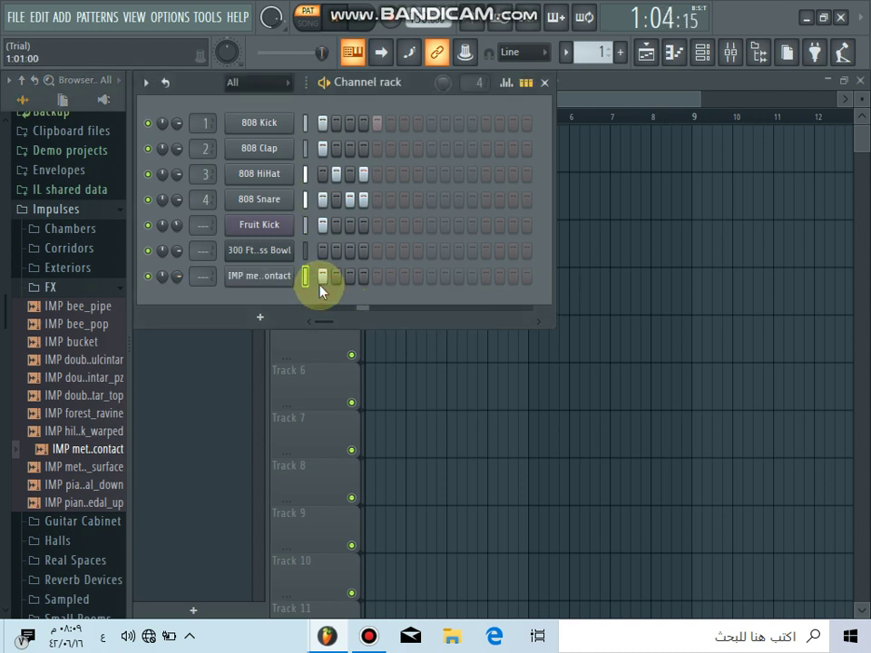
pyautogui.click(351, 276)
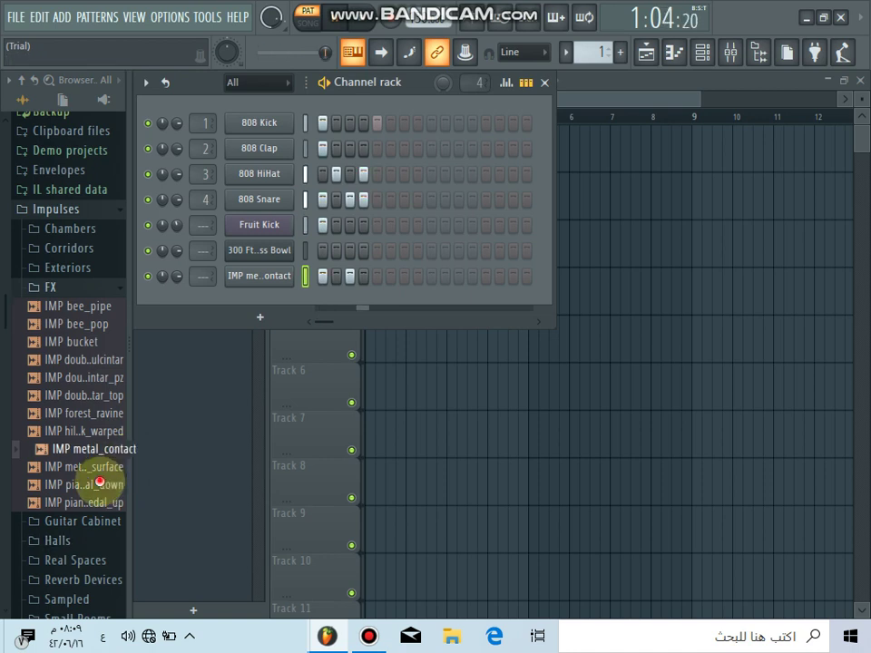
# Audition the piano pedal samples in FX and several Guitar Cabinet impulses, including Cabinet Model P
pyautogui.click(100, 483)
pyautogui.click(66, 504)
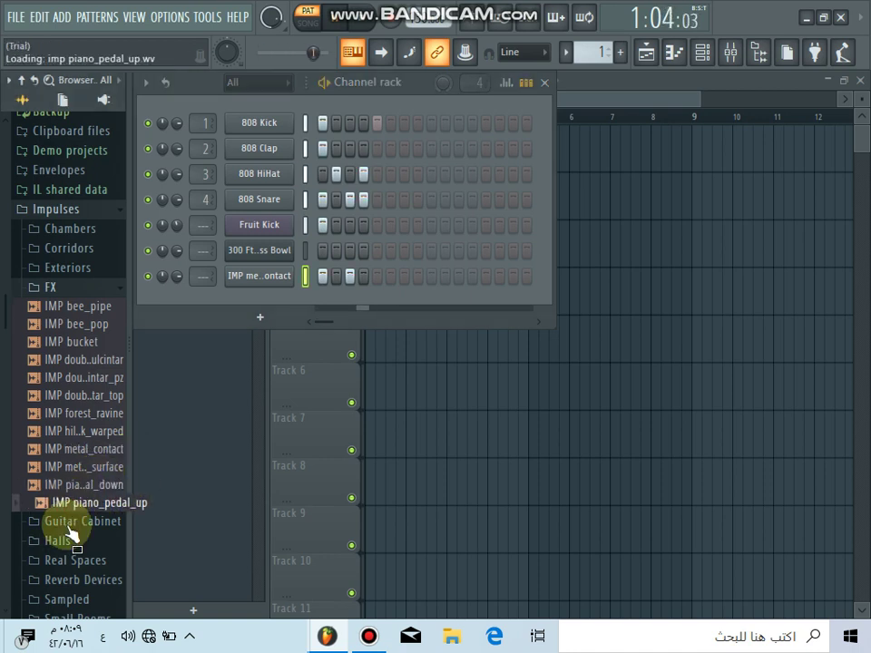
pyautogui.click(74, 521)
pyautogui.click(74, 362)
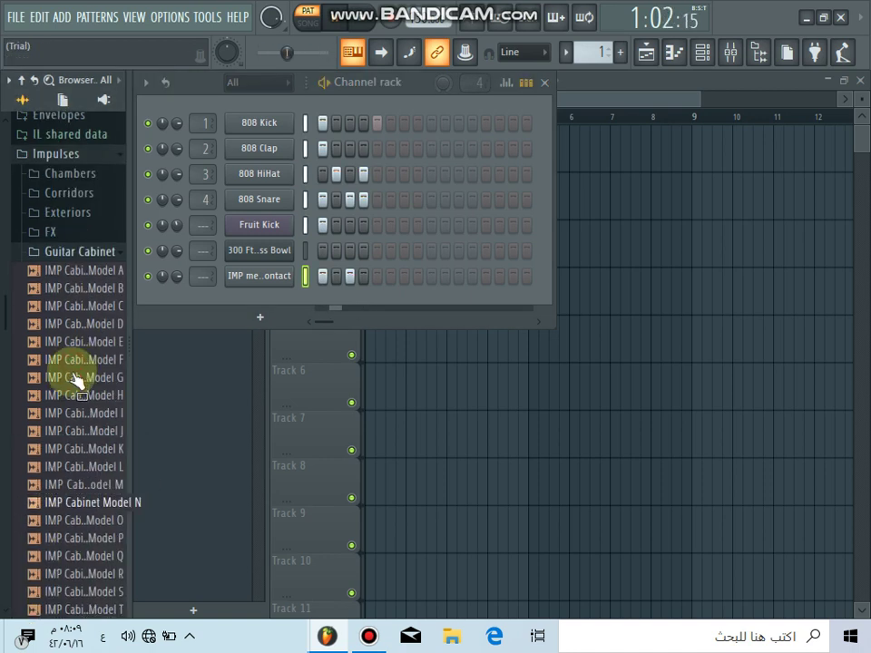
pyautogui.click(68, 418)
pyautogui.scroll(-2, 68, 441)
pyautogui.click(70, 437)
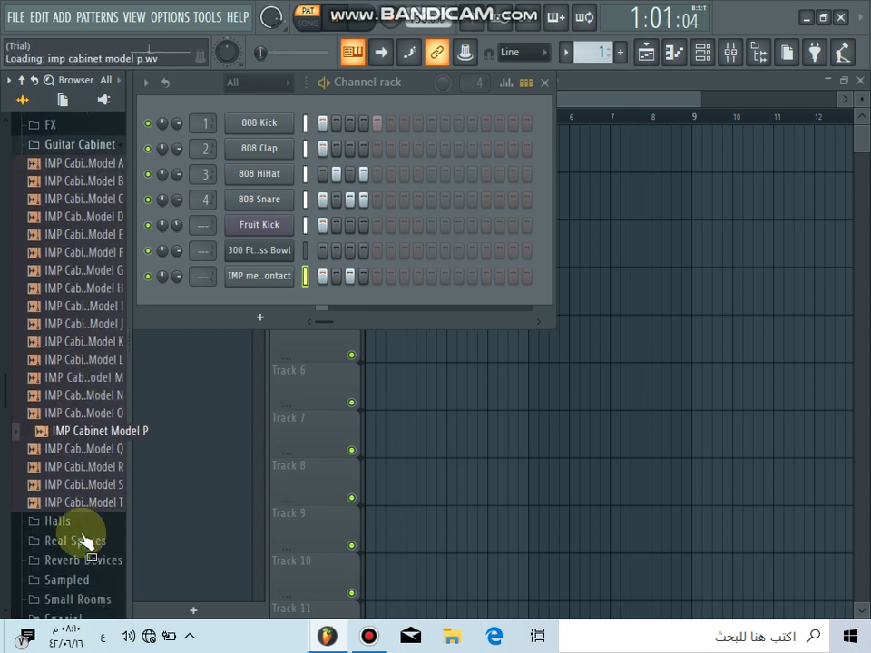
# Audition several Halls impulses, including montclair_church_b_04_far_ui and montclair_church_h_02_far
pyautogui.click(86, 519)
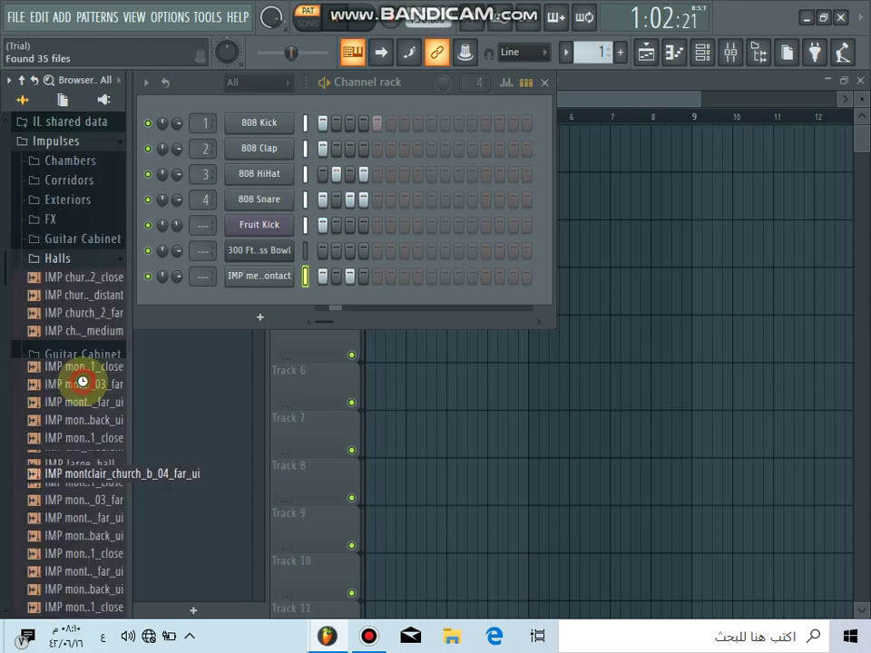
pyautogui.click(84, 383)
pyautogui.click(56, 473)
pyautogui.click(56, 473)
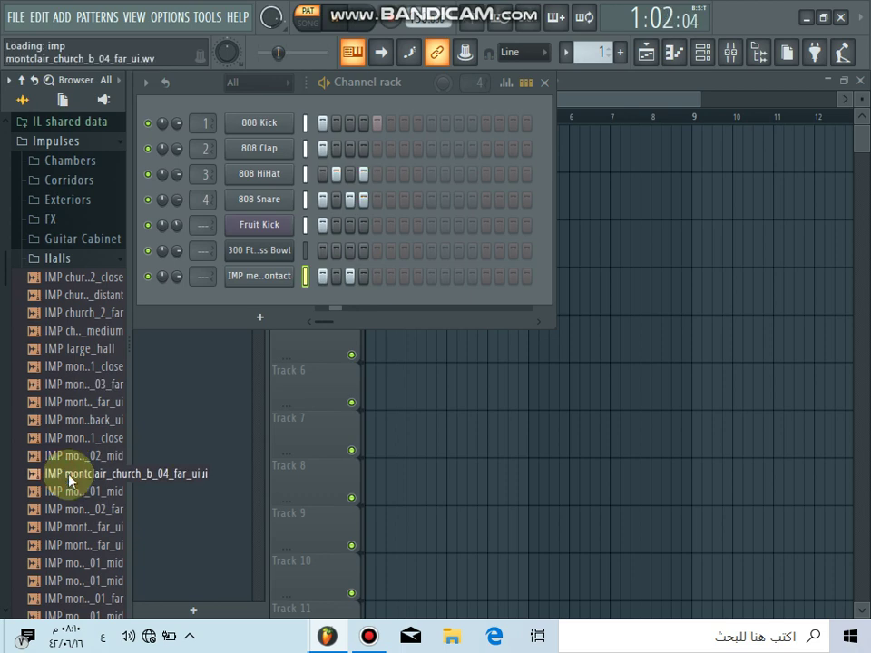
pyautogui.scroll(-3, 65, 469)
pyautogui.click(69, 469)
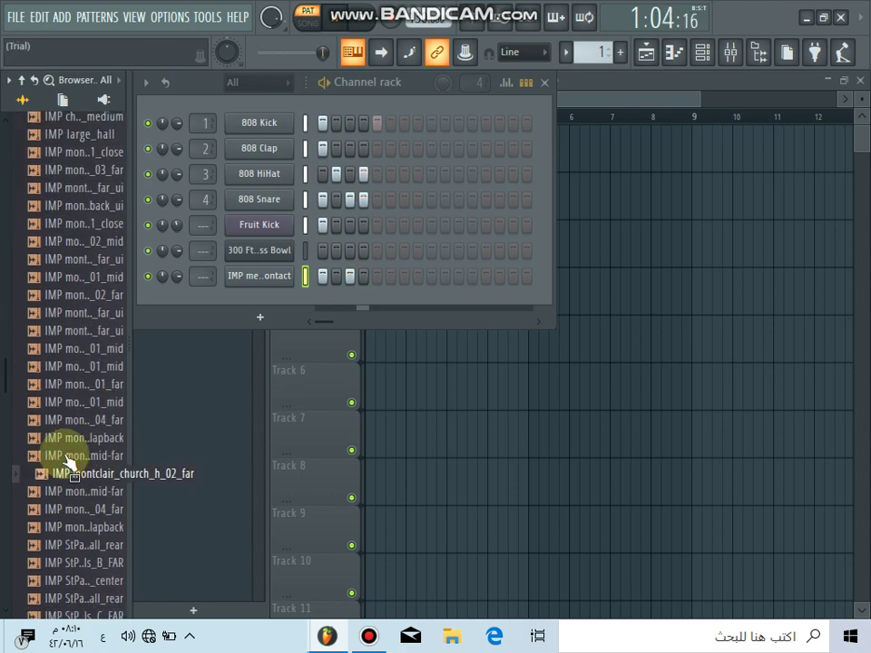
pyautogui.scroll(-6, 54, 311)
pyautogui.click(56, 312)
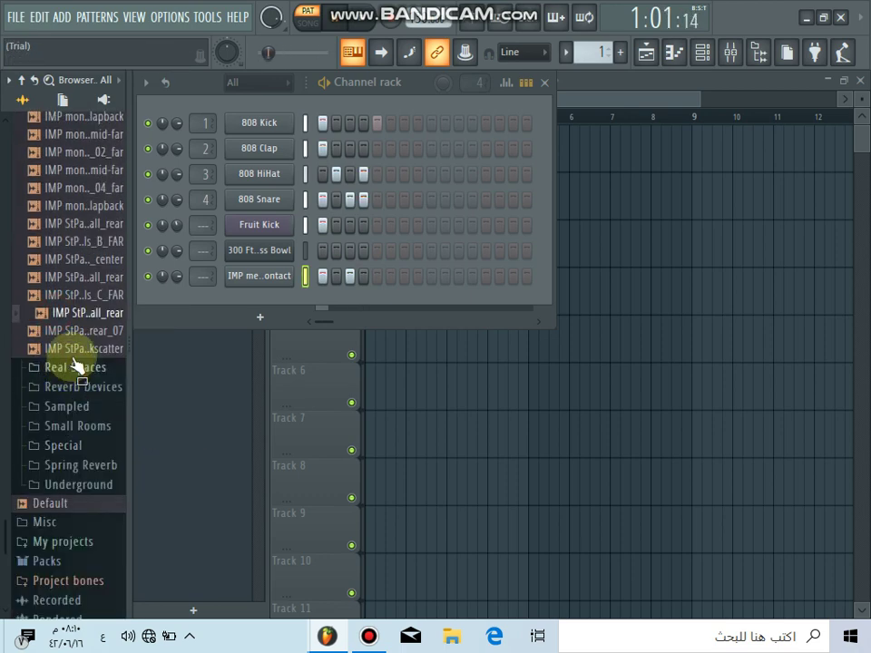
pyautogui.click(57, 332)
# Audition the Cave - Grotto Entrance and Civic Hall - Stage Left Rear samples among the Real Spaces impulses
pyautogui.click(66, 367)
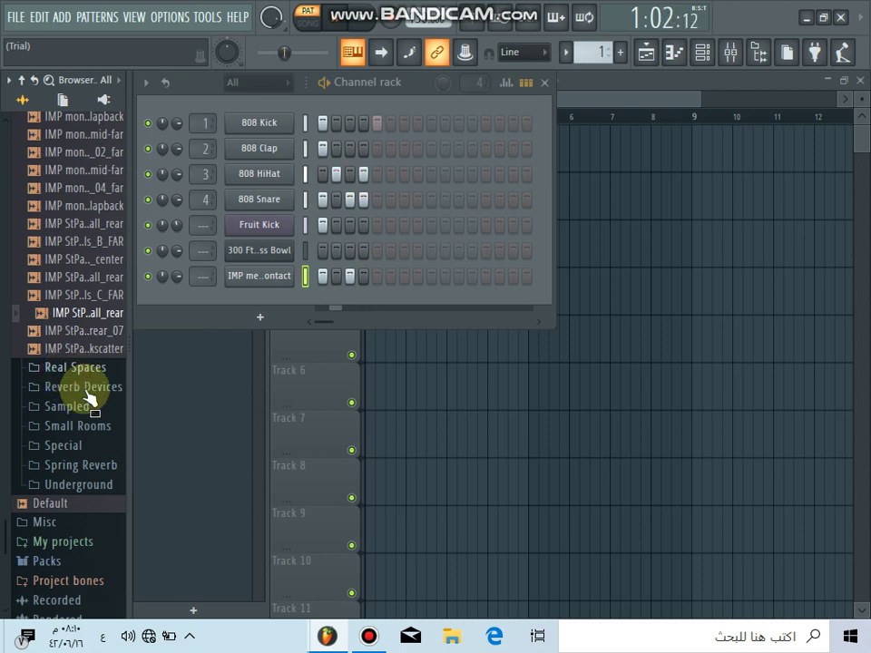
pyautogui.click(83, 378)
pyautogui.click(82, 467)
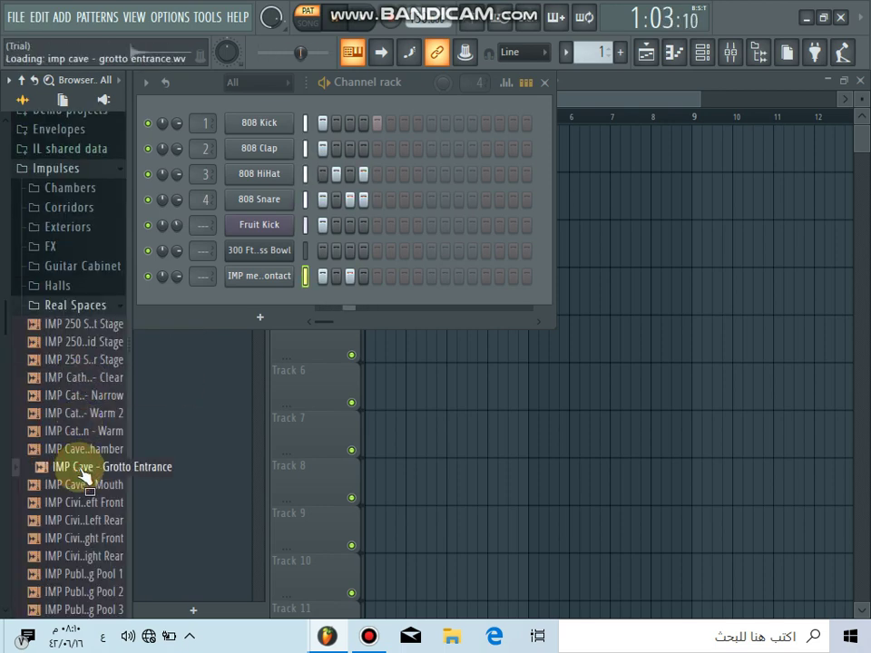
pyautogui.click(72, 520)
pyautogui.scroll(-2, 80, 521)
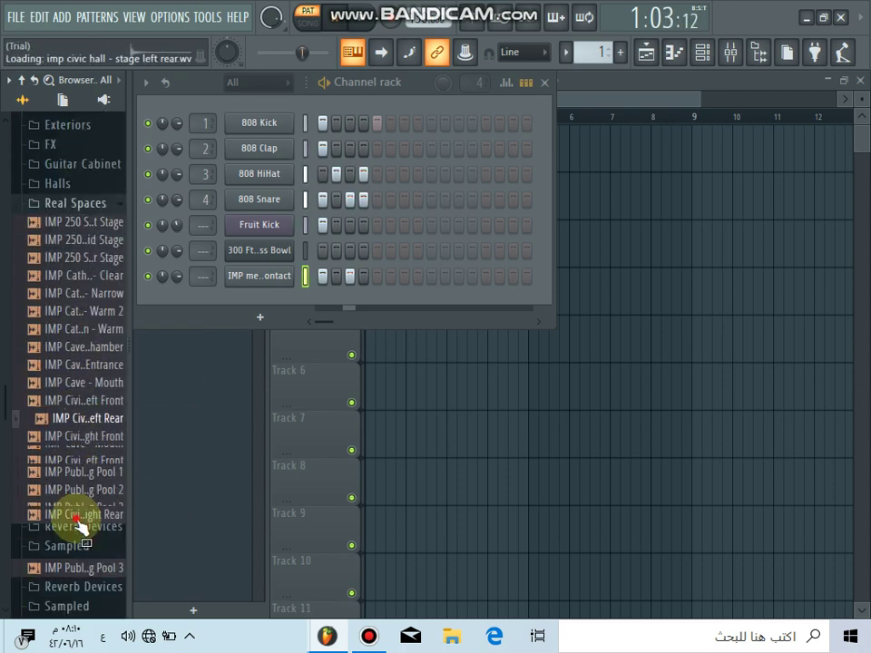
# Audition Reverb Devices impulses such as Evnt - Hall Slapback and Krg - Broom Closet, plus the Fruity Reeverb 2 - Default sample in Sampled
pyautogui.click(78, 523)
pyautogui.click(18, 350)
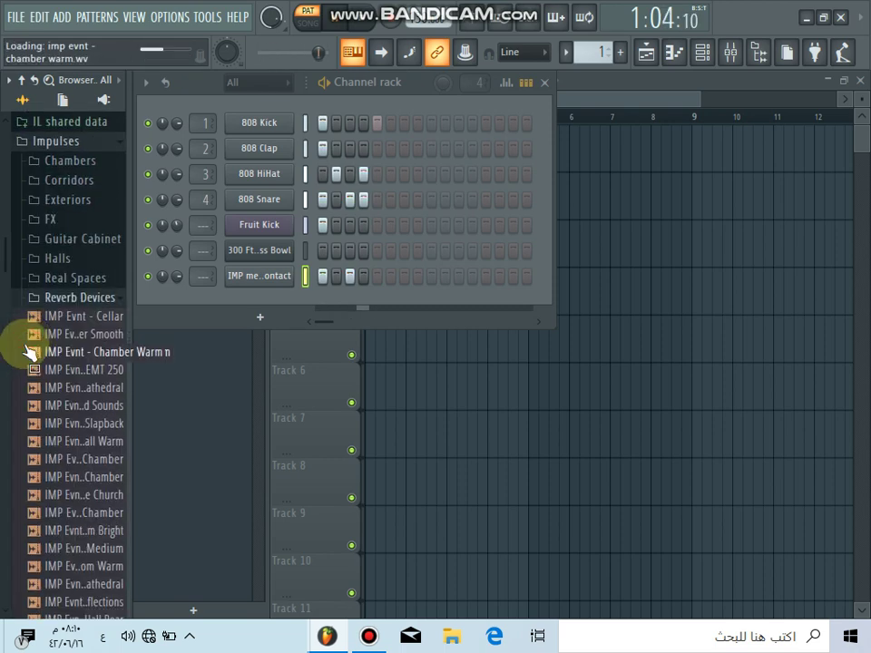
pyautogui.click(46, 425)
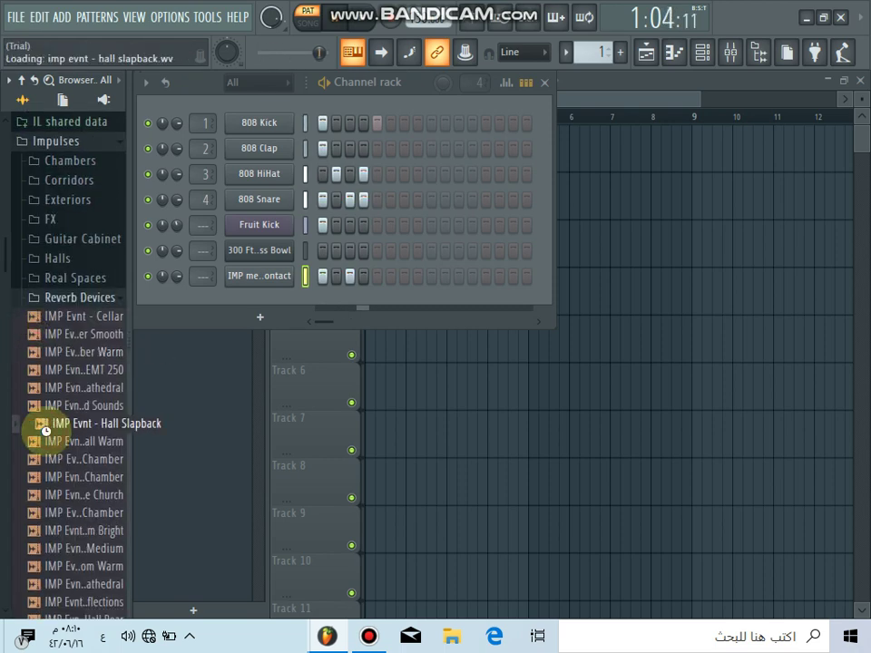
pyautogui.click(35, 494)
pyautogui.scroll(-4, 66, 458)
pyautogui.click(70, 461)
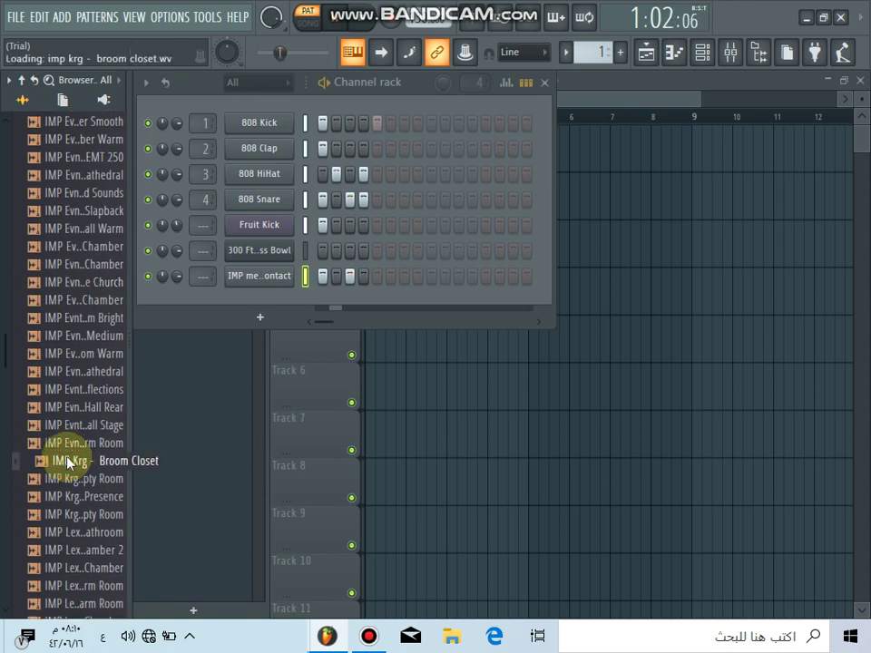
pyautogui.scroll(-6, 69, 461)
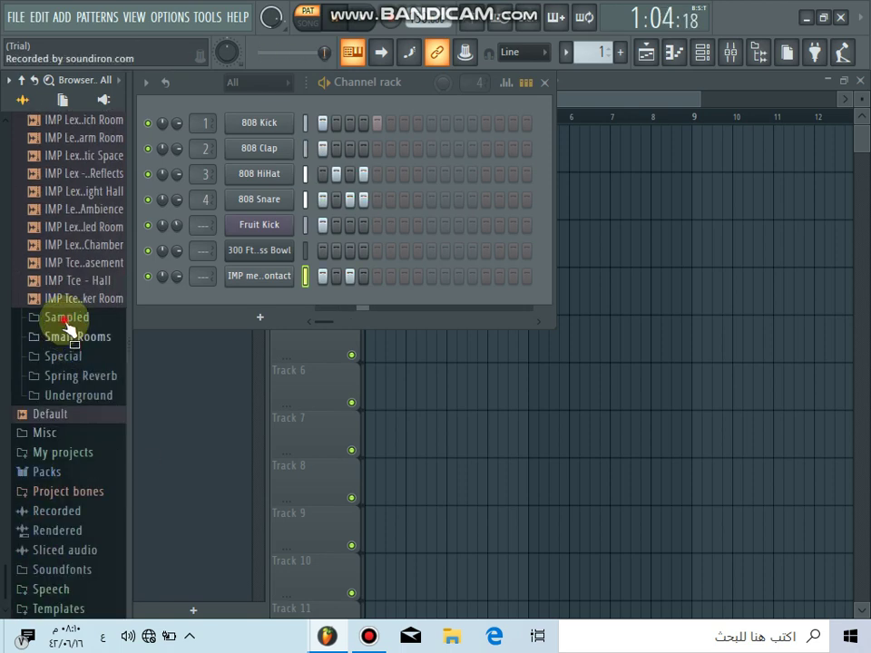
pyautogui.click(68, 320)
pyautogui.click(51, 336)
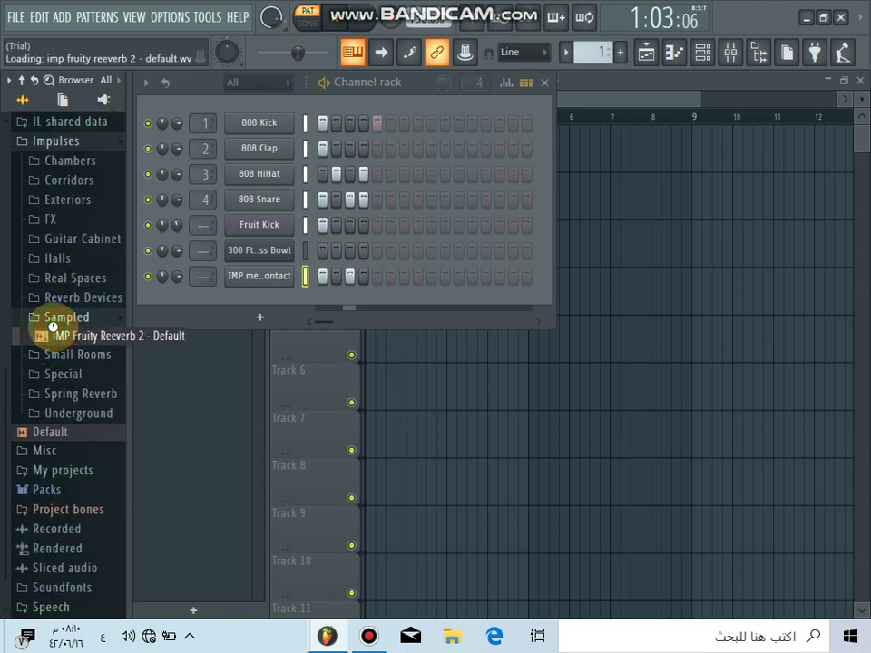
# Audition the bedroom and narrow_stairs impulses in Small Rooms, plus Centered (short) in Special
pyautogui.click(46, 356)
pyautogui.click(56, 373)
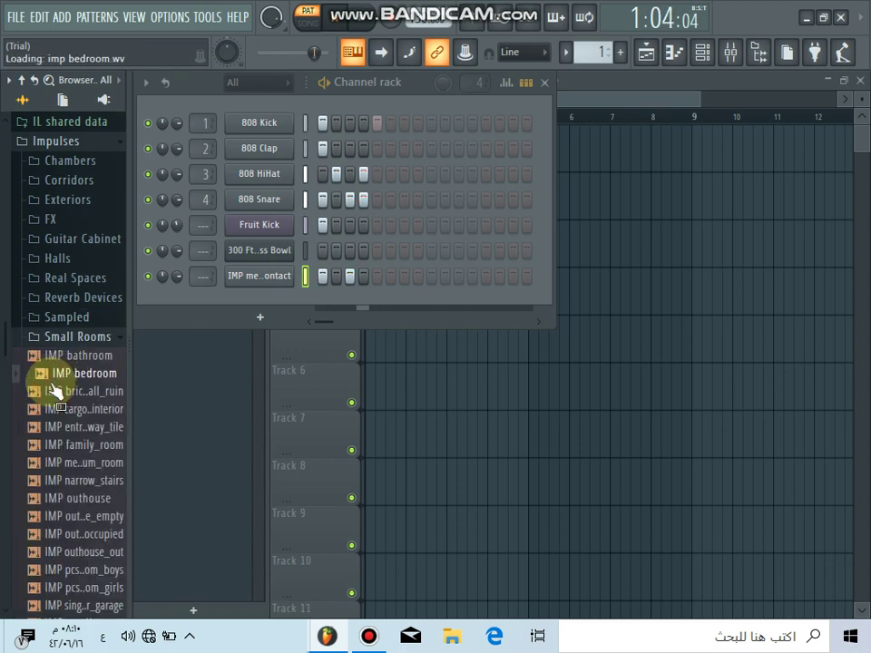
pyautogui.click(80, 483)
pyautogui.scroll(-6, 52, 390)
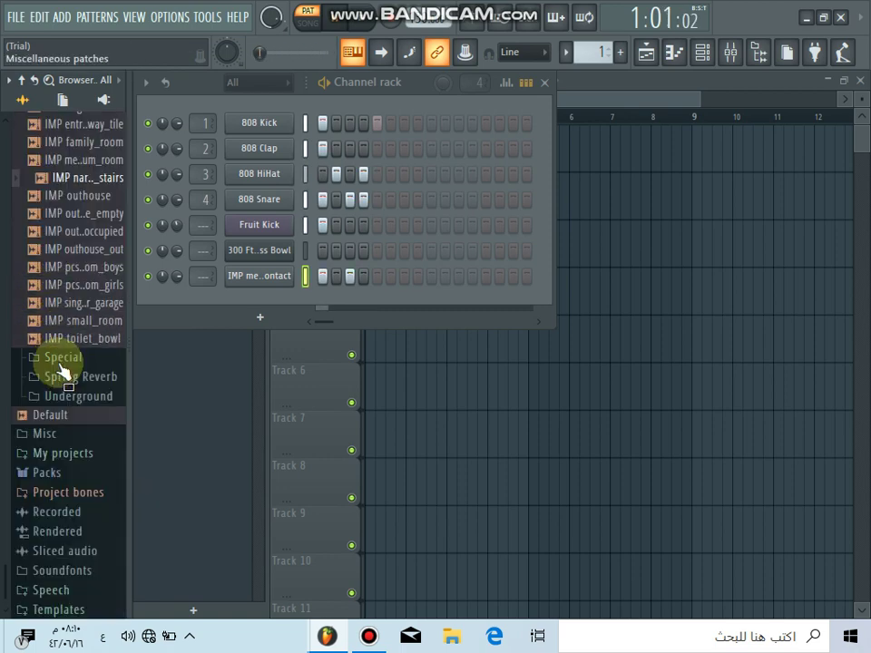
pyautogui.click(59, 356)
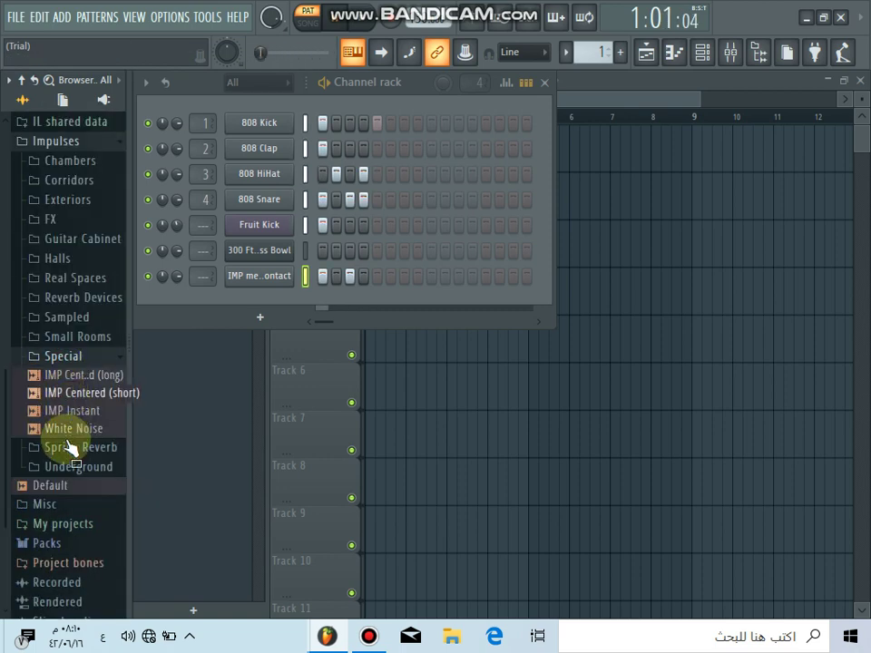
pyautogui.click(73, 394)
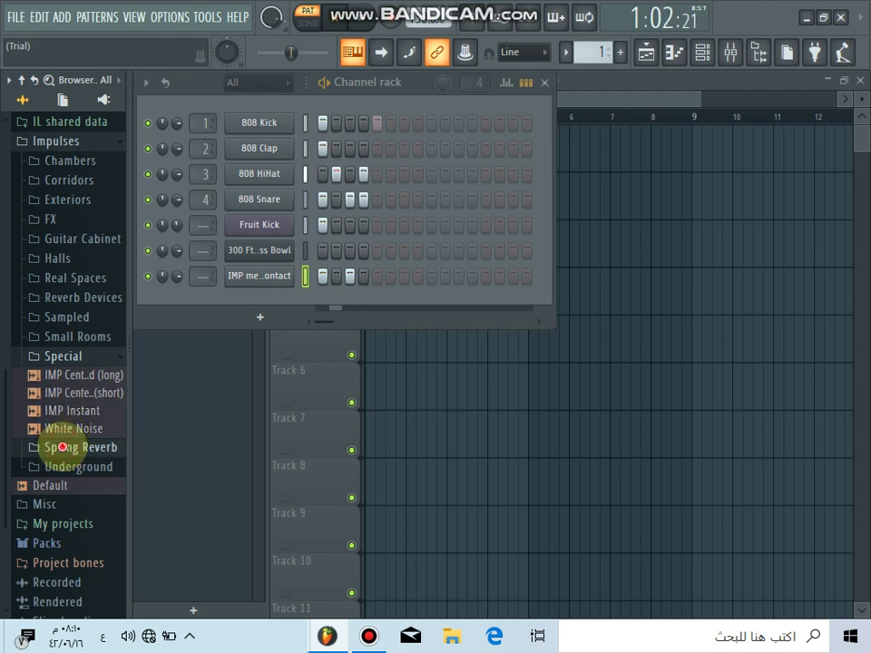
# Audition the Spring 04 and Spring 14 impulses in the Spring Reverb folder
pyautogui.click(60, 447)
pyautogui.moveTo(59, 448); pyautogui.dragTo(86, 479)
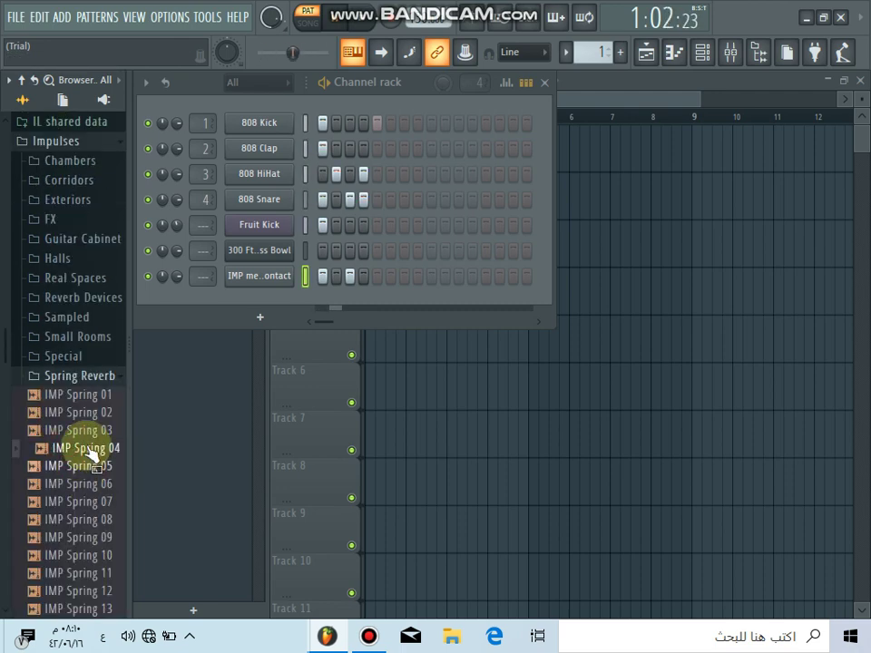
pyautogui.scroll(-4, 87, 444)
pyautogui.click(78, 410)
# Audition Underground impulses including parking_garage_far, stormdrain_culvert_pipe_d and tunnel_a
pyautogui.click(66, 466)
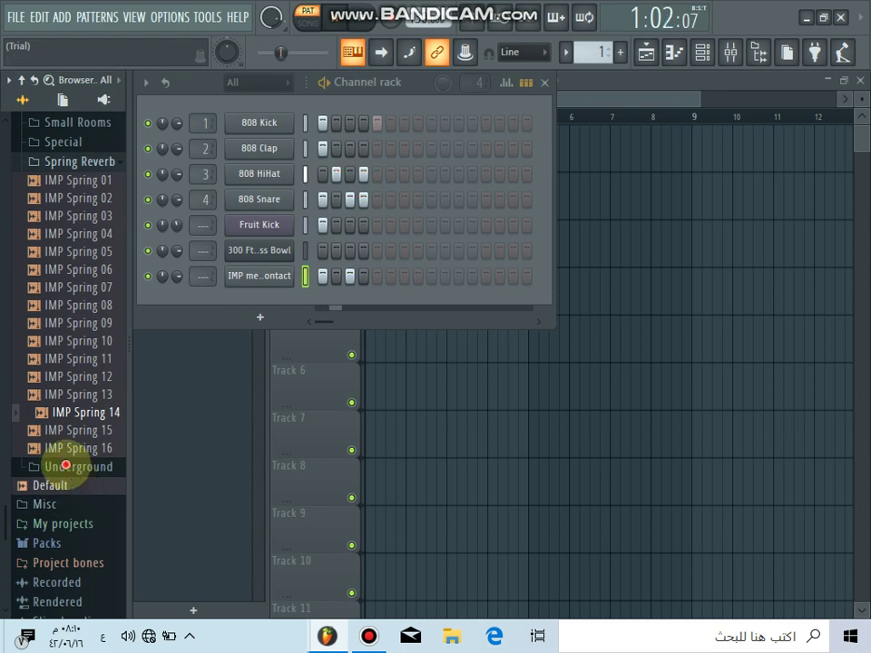
pyautogui.click(66, 465)
pyautogui.click(63, 399)
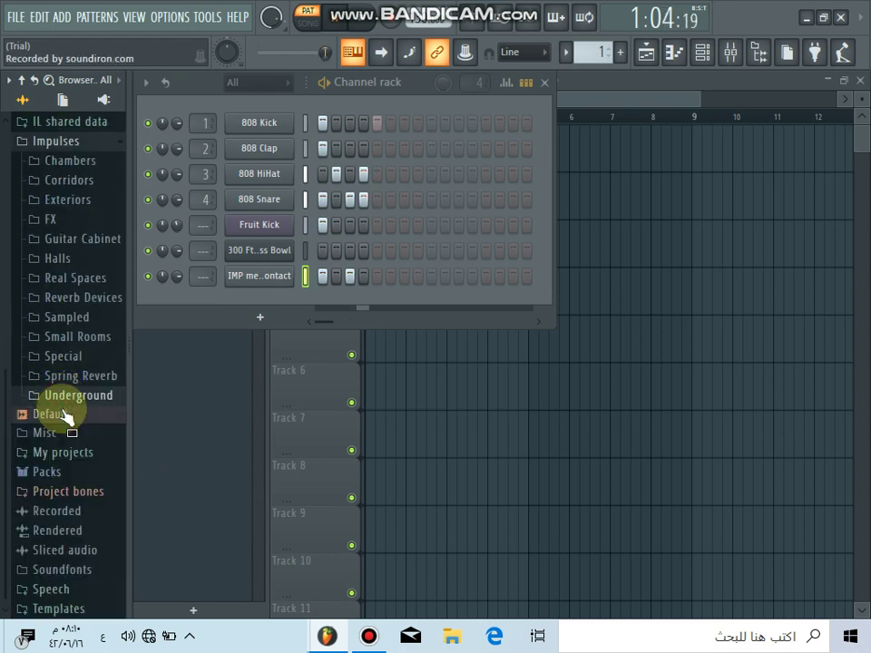
pyautogui.click(73, 402)
pyautogui.click(73, 486)
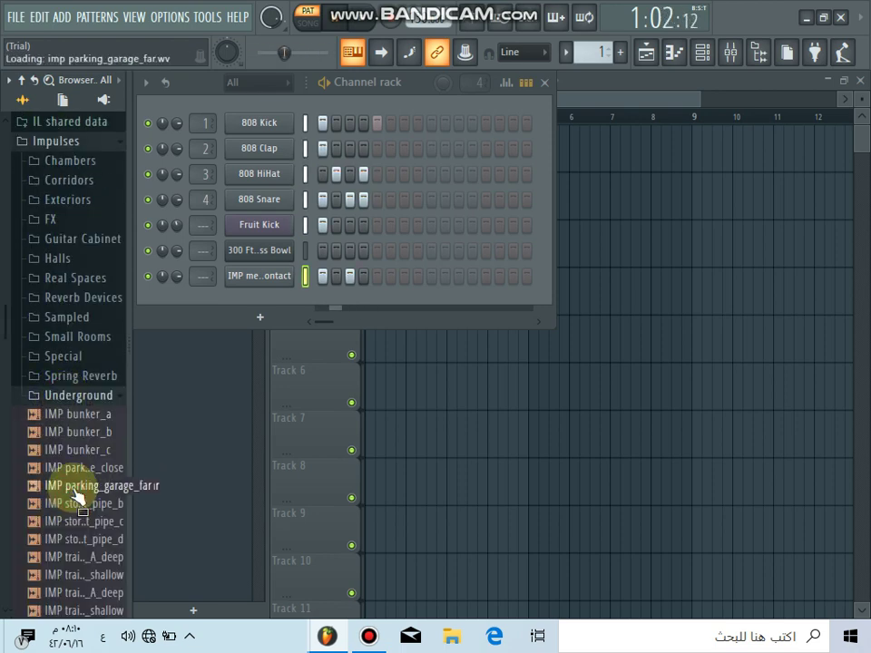
pyautogui.click(73, 538)
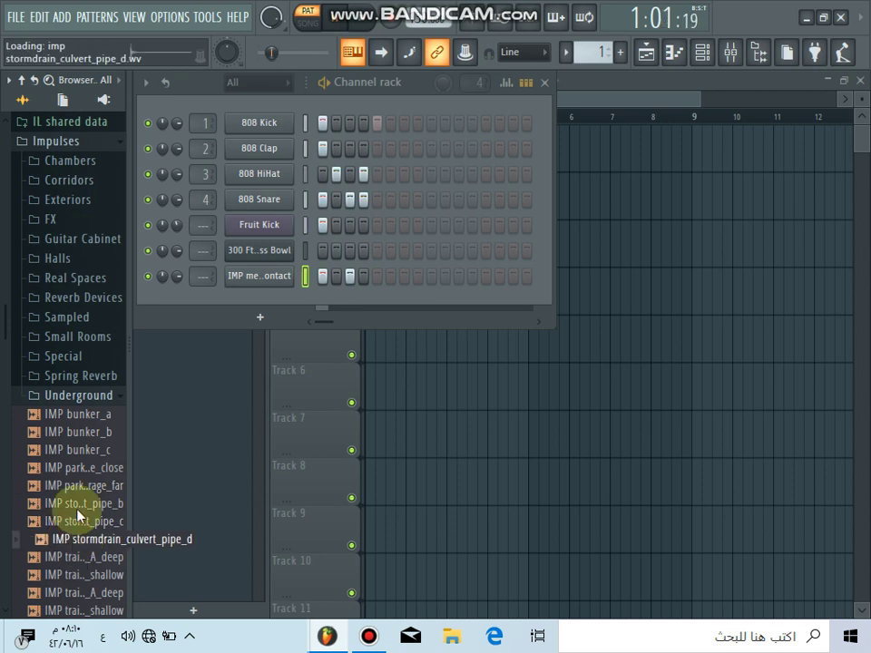
pyautogui.scroll(-5, 58, 489)
pyautogui.click(86, 486)
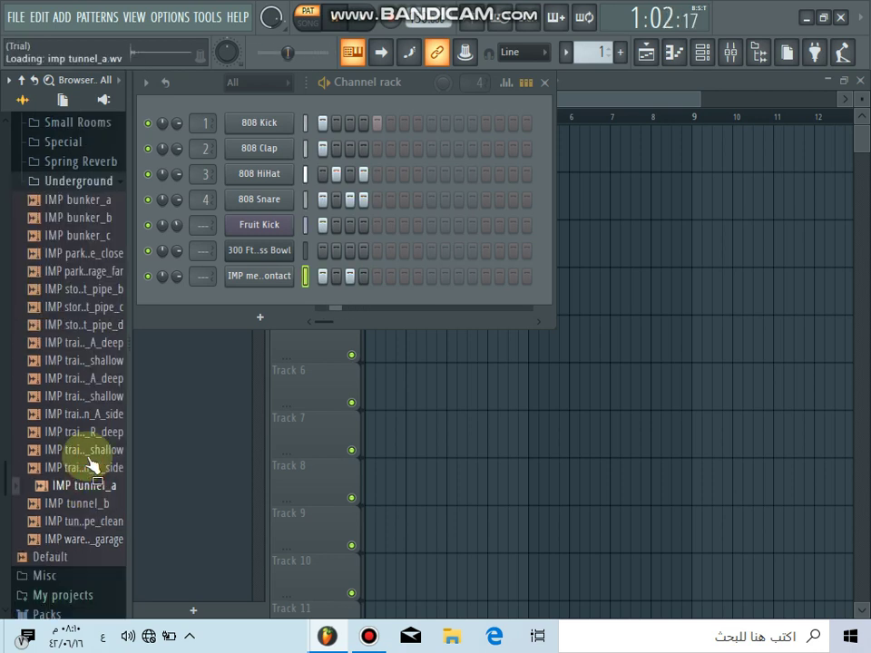
# Add the Underground train shallow impulse listed between R_deep and R_side as a new channel, and enable its first and third steps
pyautogui.click(95, 450)
pyautogui.moveTo(95, 447); pyautogui.dragTo(452, 324)
pyautogui.click(325, 306)
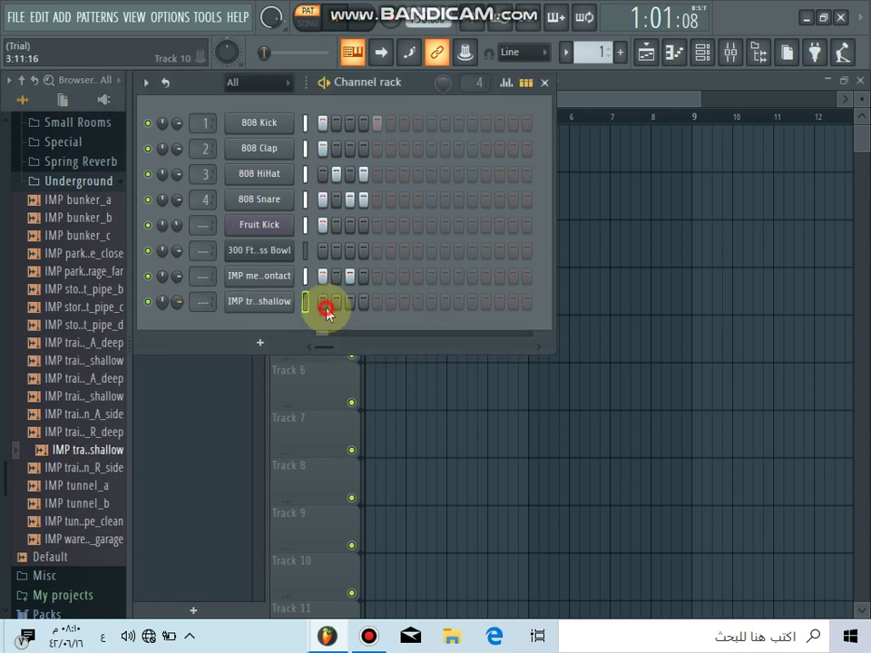
pyautogui.click(349, 303)
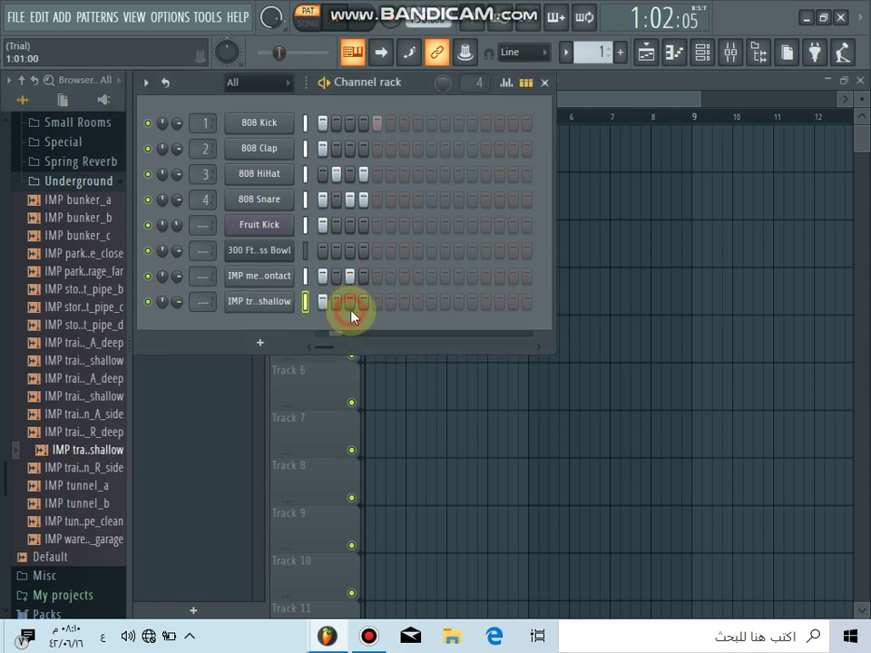
# Audition tunnel_b and warehouse_garage, and add tunnel_pipe_clean as a new channel with its third step enabled
pyautogui.click(52, 504)
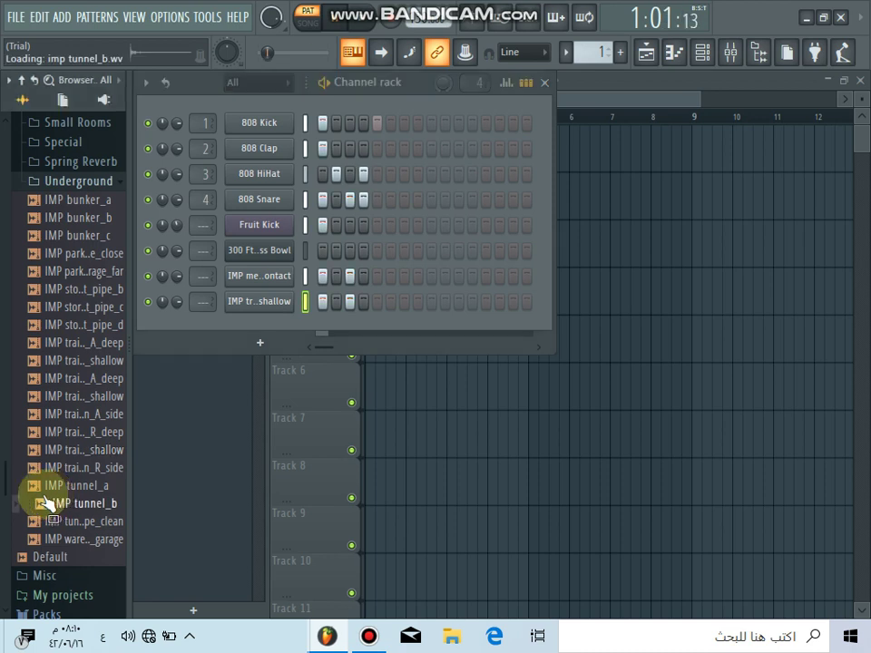
pyautogui.click(59, 526)
pyautogui.click(63, 539)
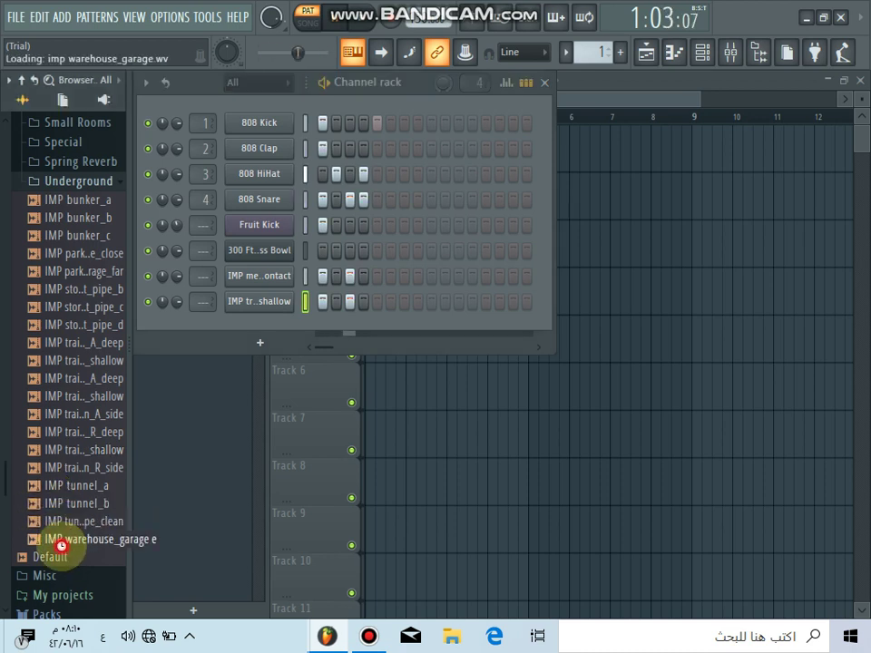
pyautogui.moveTo(68, 520); pyautogui.dragTo(380, 383)
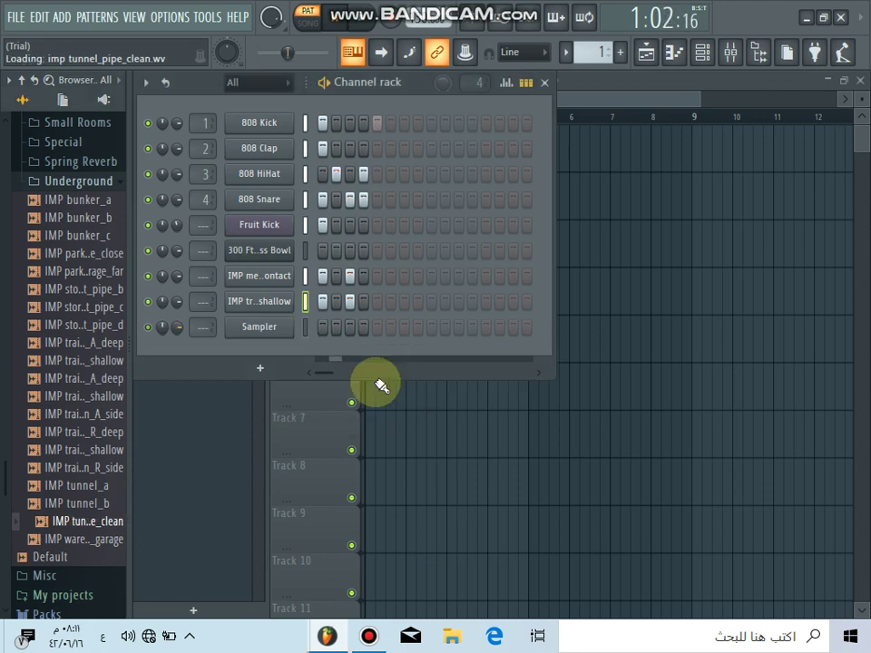
pyautogui.click(351, 332)
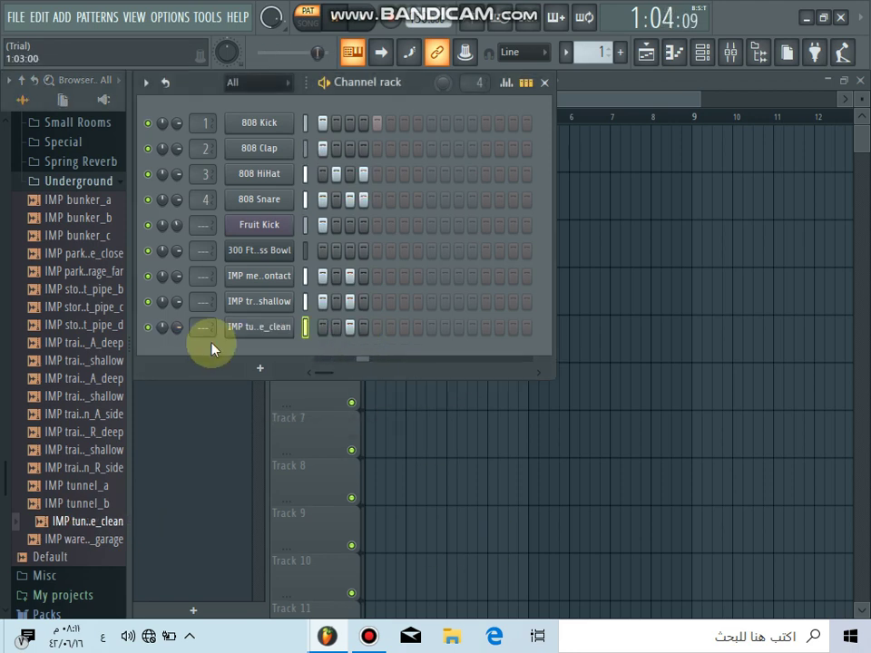
# Audition the warehouse_garage and Default samples, and look into the Misc folder
pyautogui.click(56, 544)
pyautogui.press('Down')
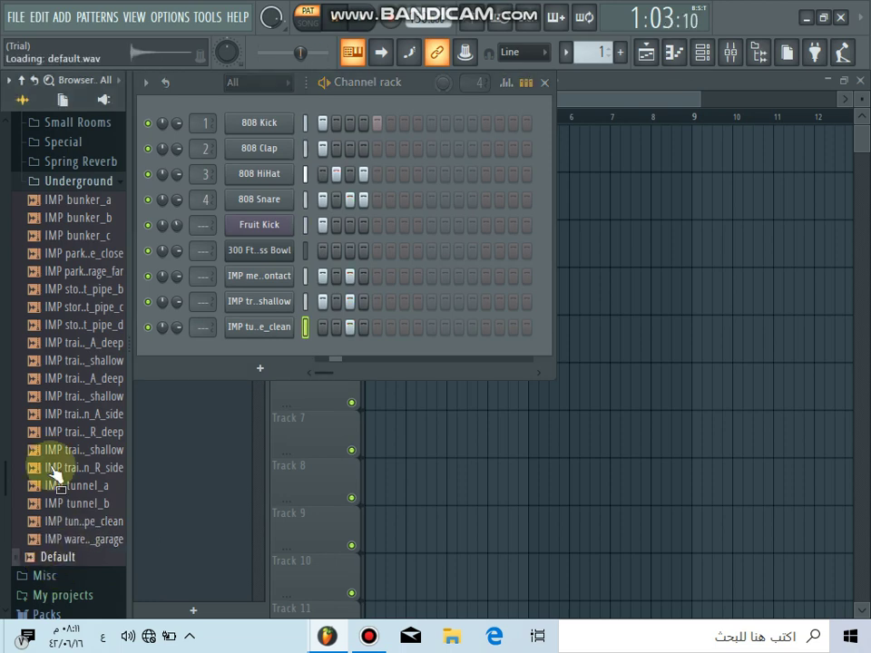
pyautogui.scroll(-2, 52, 467)
pyautogui.click(82, 470)
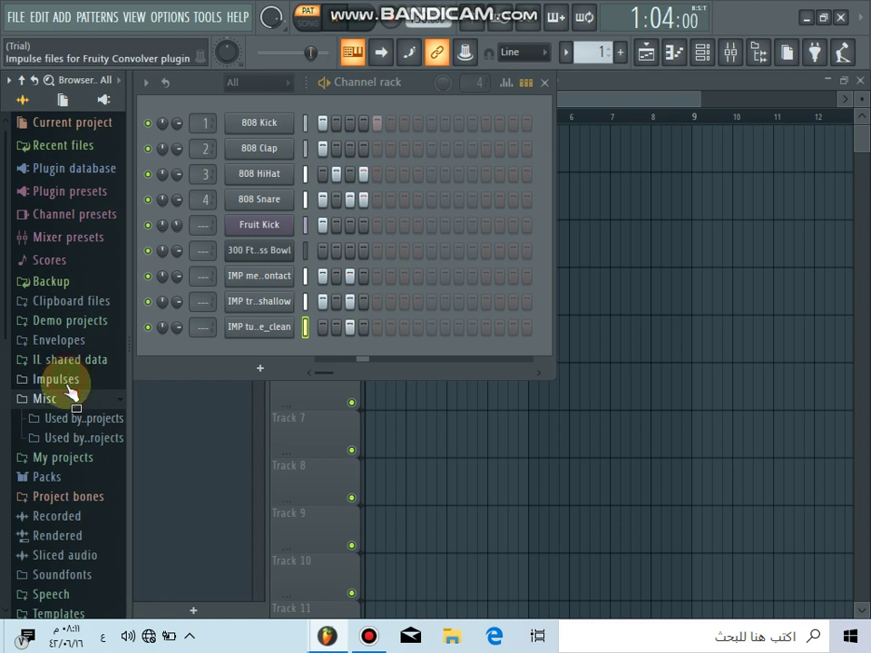
# Browse the Envelopes, My projects, Demo projects and Misc folders for further samples
pyautogui.click(55, 379)
pyautogui.click(48, 347)
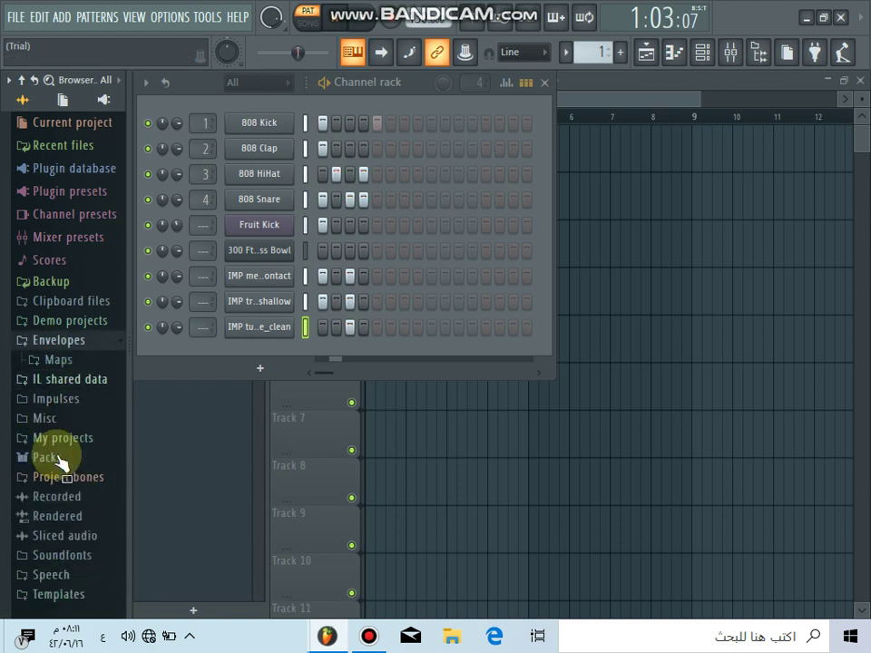
pyautogui.click(71, 438)
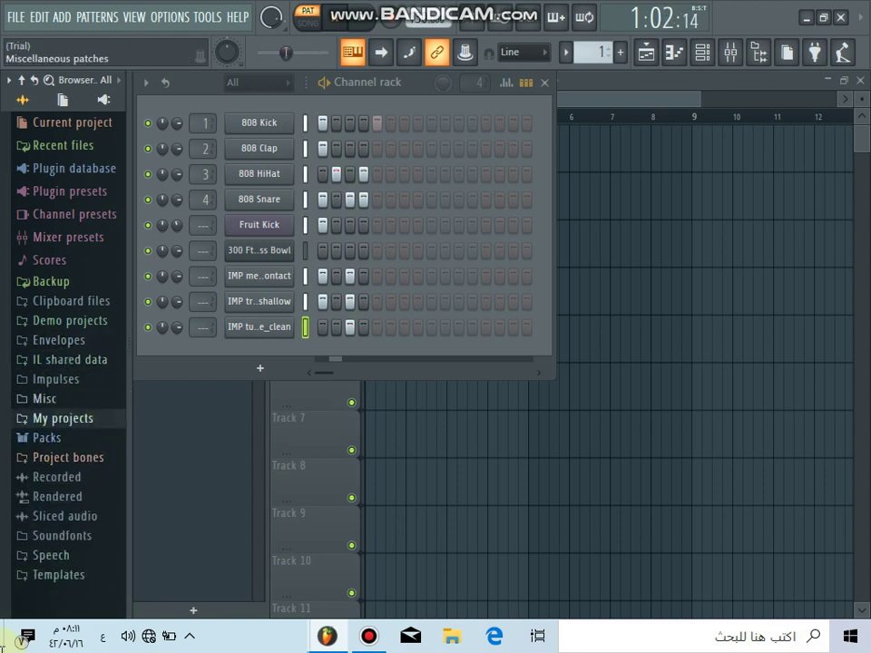
pyautogui.click(22, 100)
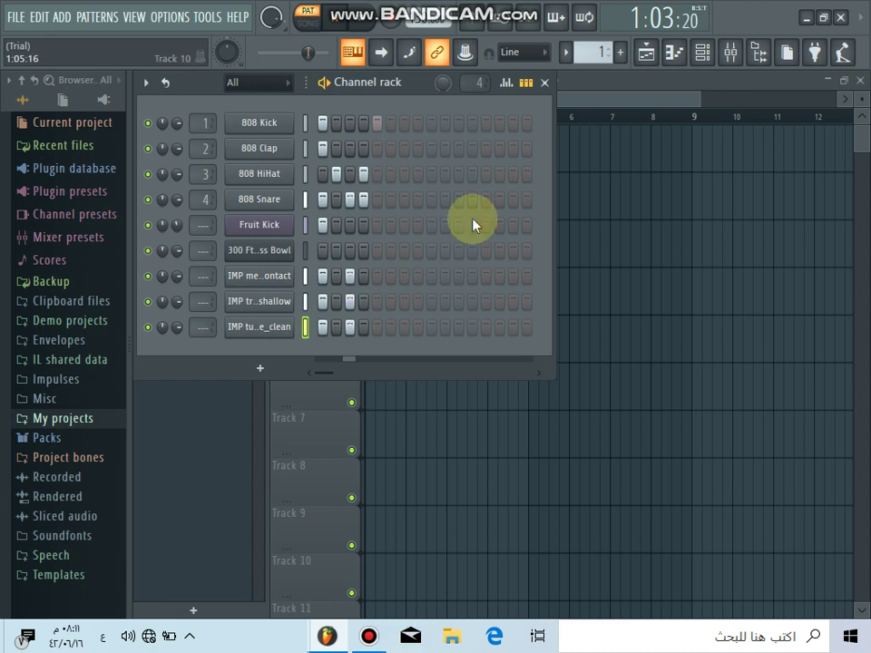
pyautogui.click(369, 636)
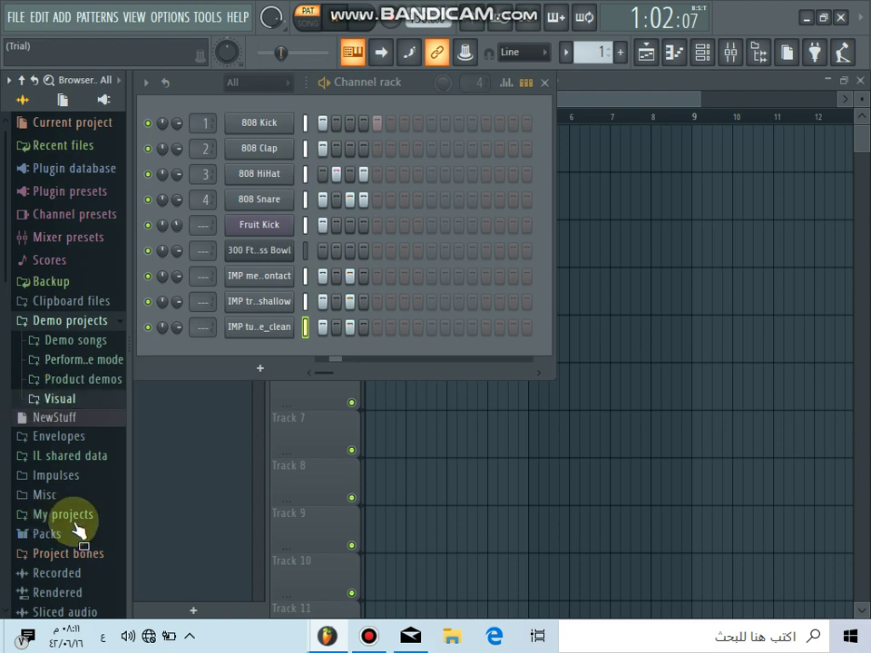
pyautogui.click(37, 432)
pyautogui.scroll(-2, 72, 472)
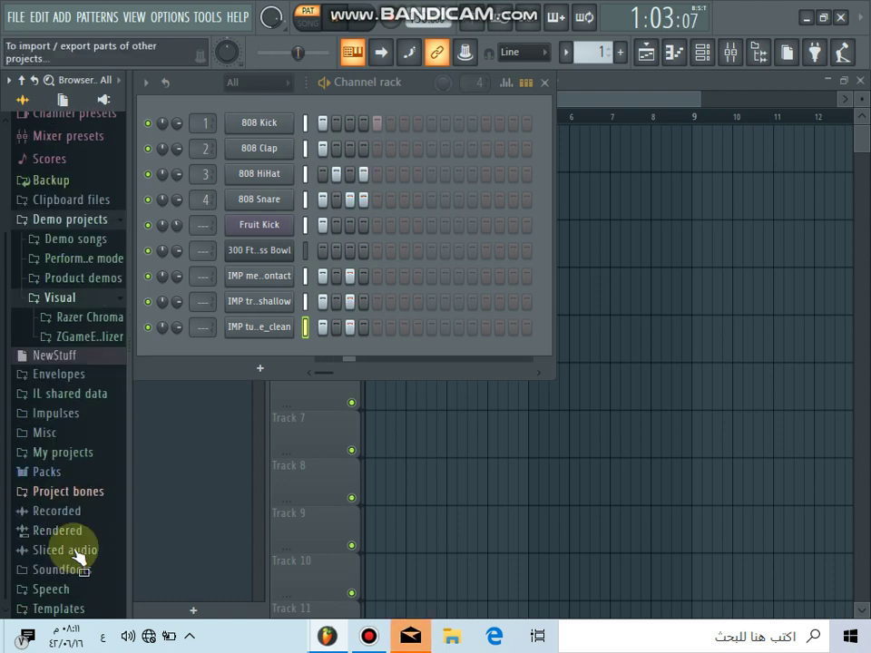
pyautogui.click(46, 431)
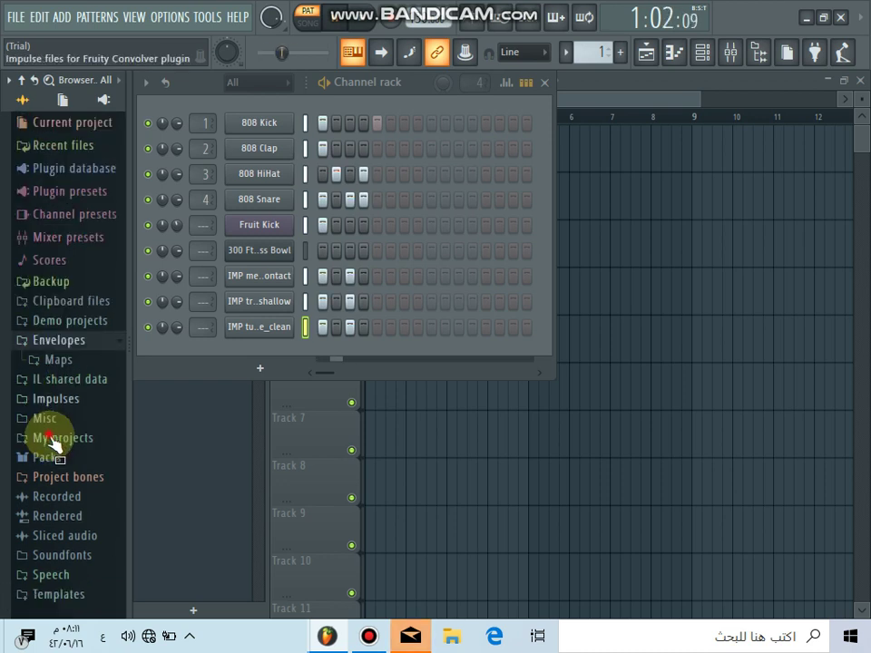
pyautogui.click(48, 429)
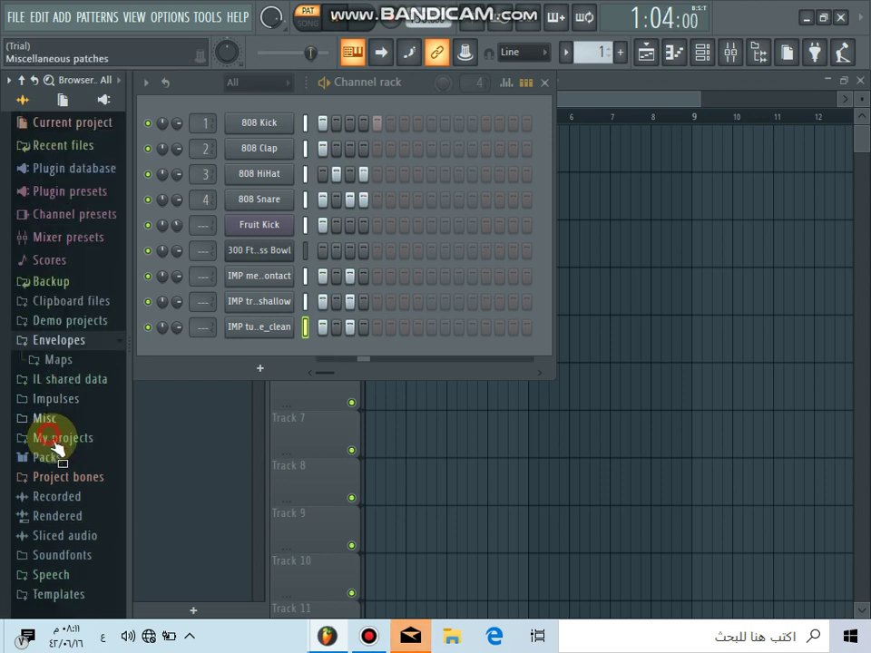
# Add Kick A Steptime from the Misc Steptime folder as a new channel, and enable its first two steps
pyautogui.click(55, 527)
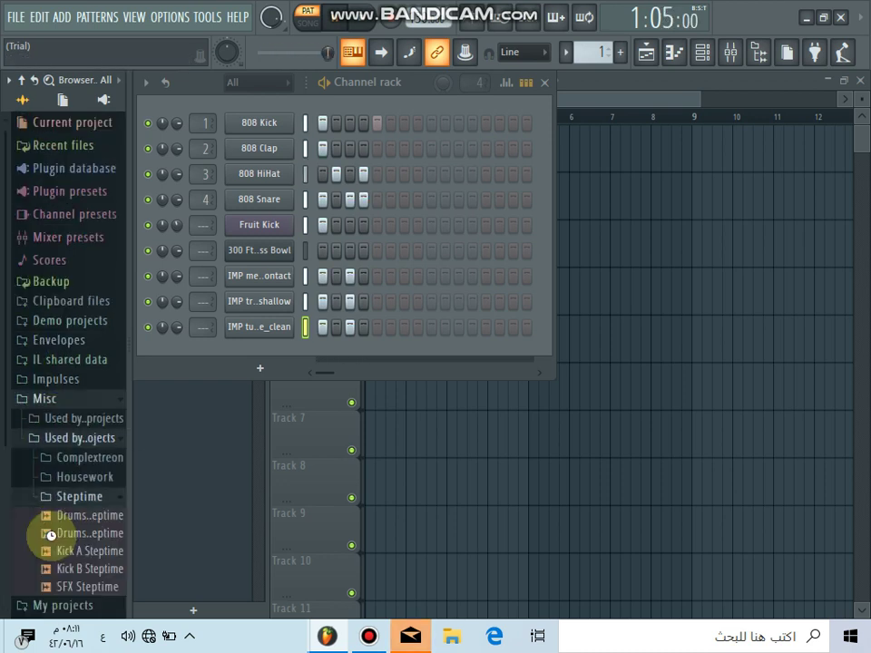
pyautogui.moveTo(50, 535); pyautogui.dragTo(383, 363)
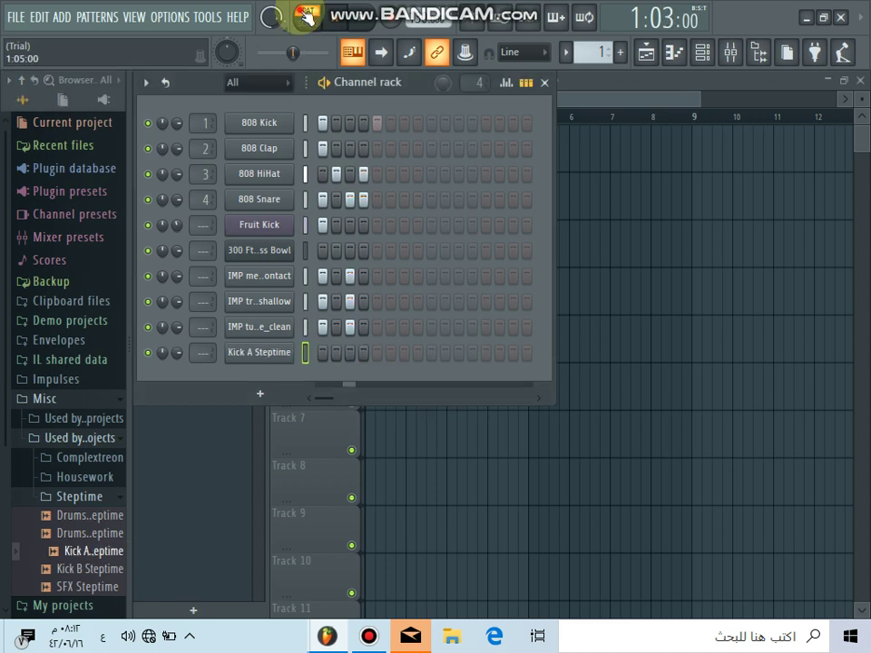
pyautogui.click(323, 352)
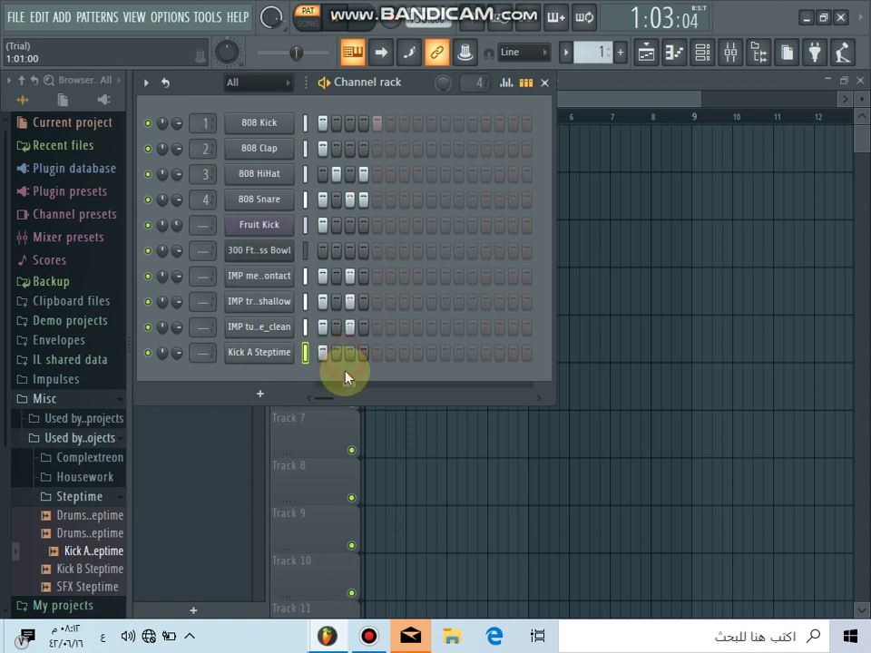
pyautogui.click(335, 353)
# Audition the Kick B Steptime and SFX Steptime samples
pyautogui.moveTo(71, 569); pyautogui.dragTo(64, 585)
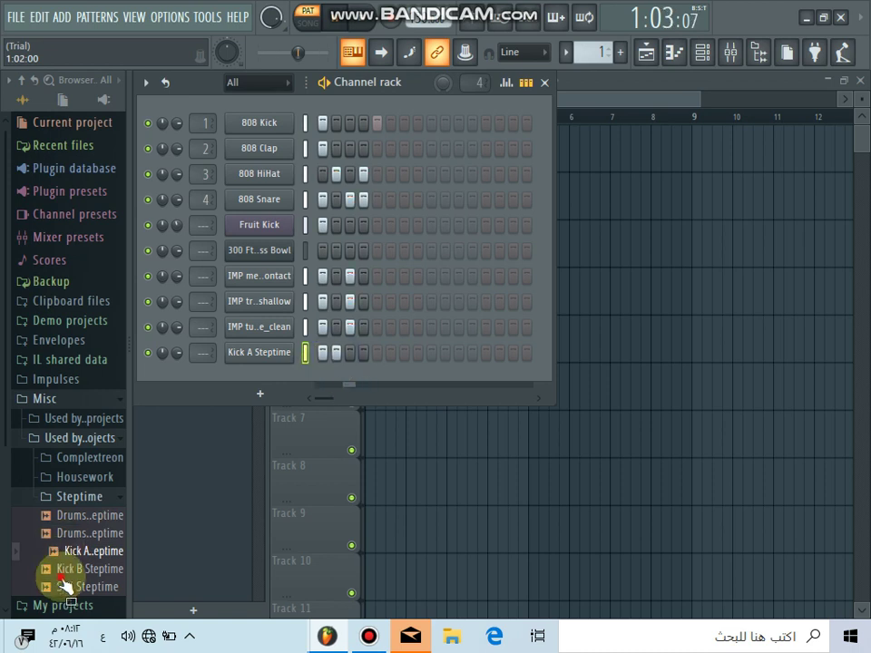
pyautogui.click(61, 576)
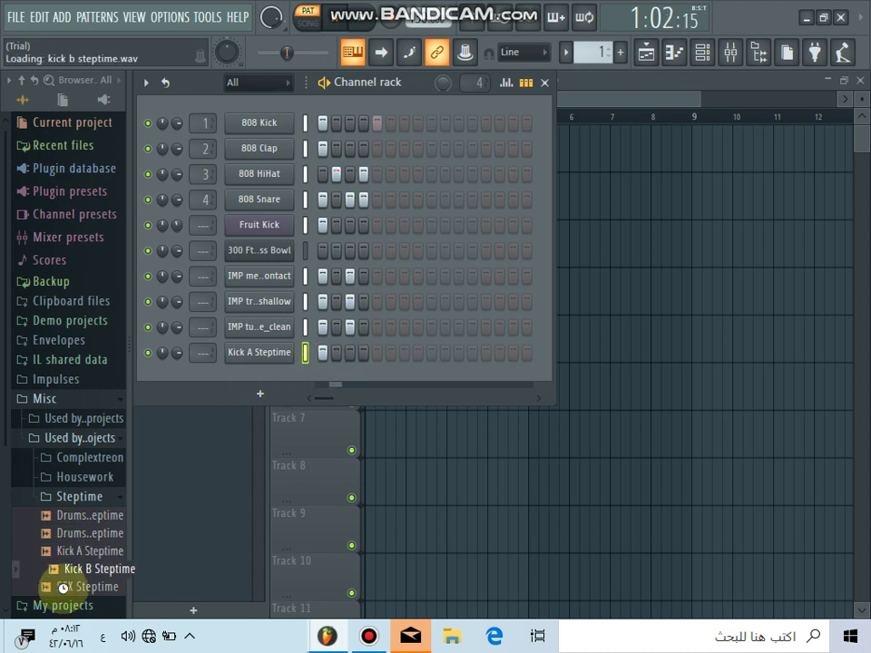
pyautogui.click(72, 586)
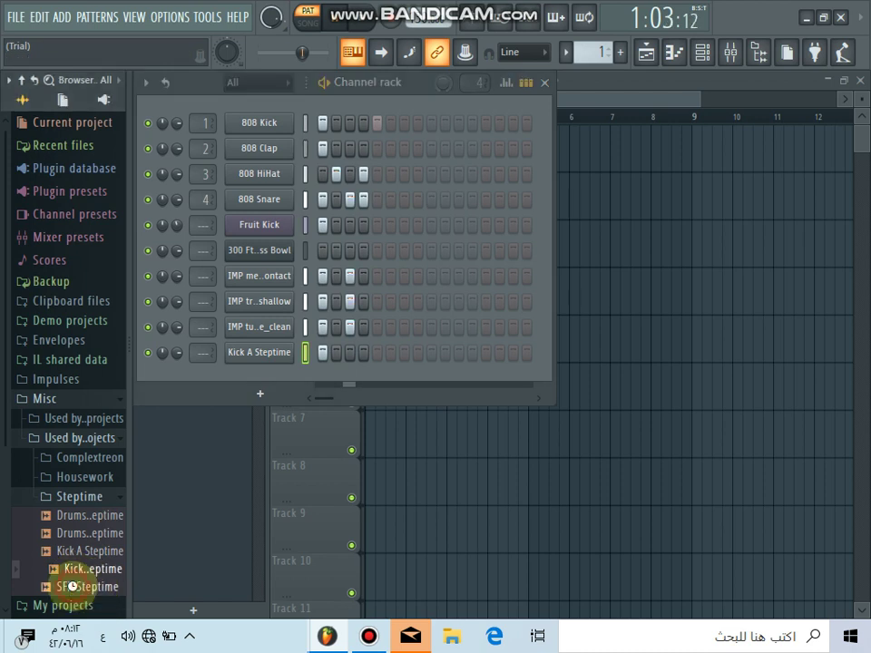
pyautogui.moveTo(71, 586); pyautogui.dragTo(55, 313)
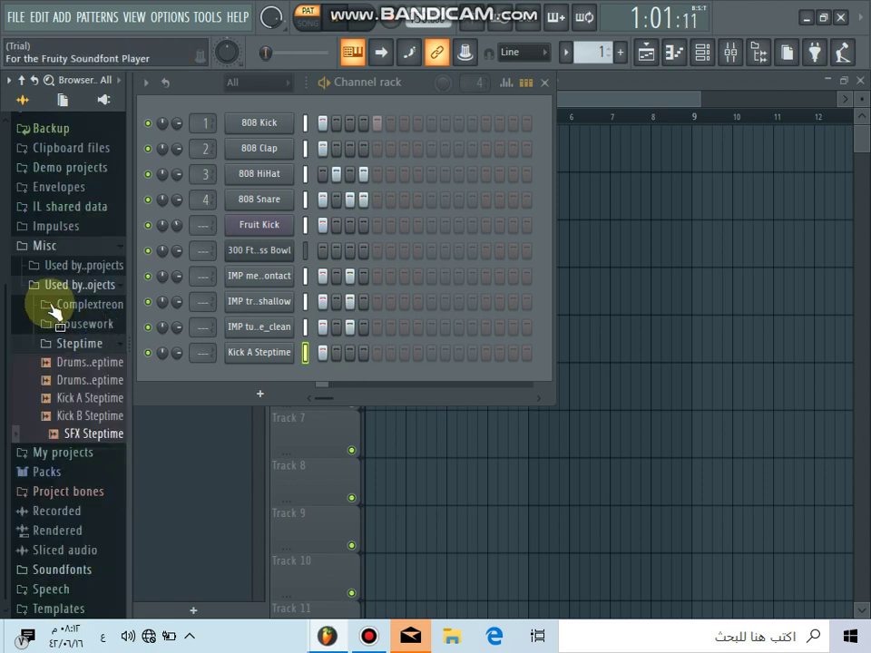
# Add the Corridors impulse upwnstairs_hallway_back as a new channel, and enable its third step
pyautogui.moveTo(54, 313); pyautogui.dragTo(24, 308)
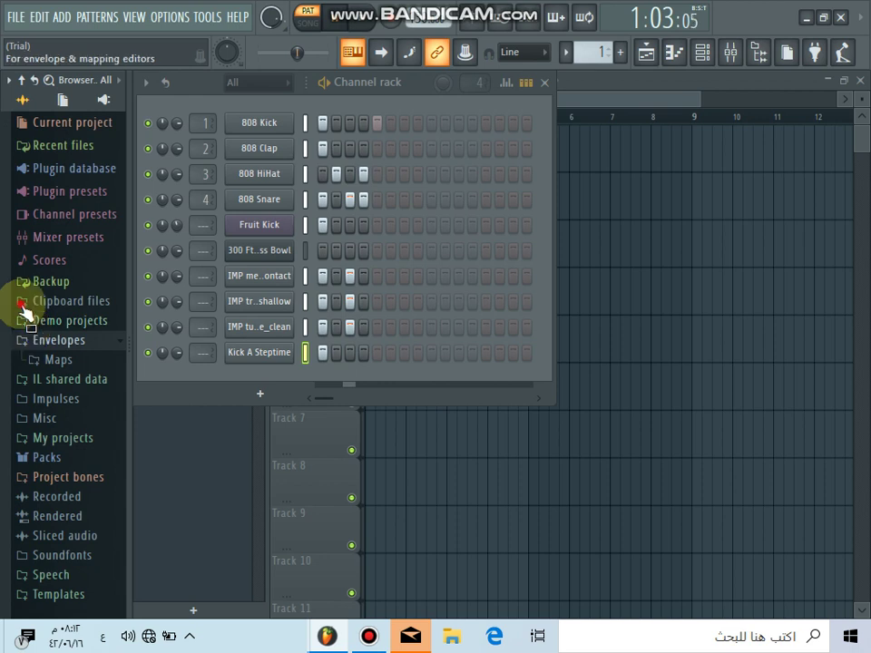
pyautogui.click(23, 307)
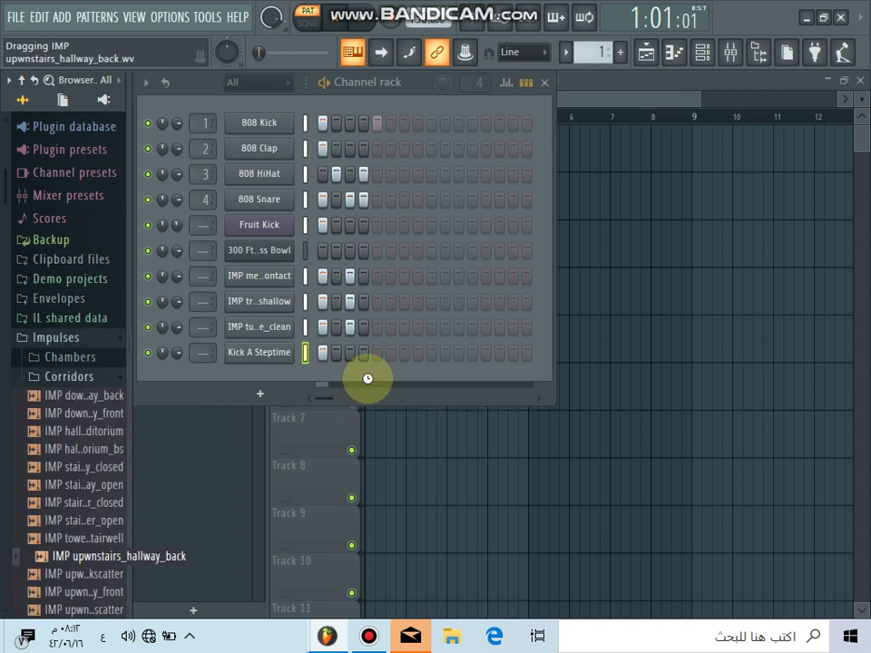
pyautogui.moveTo(367, 379); pyautogui.dragTo(344, 397)
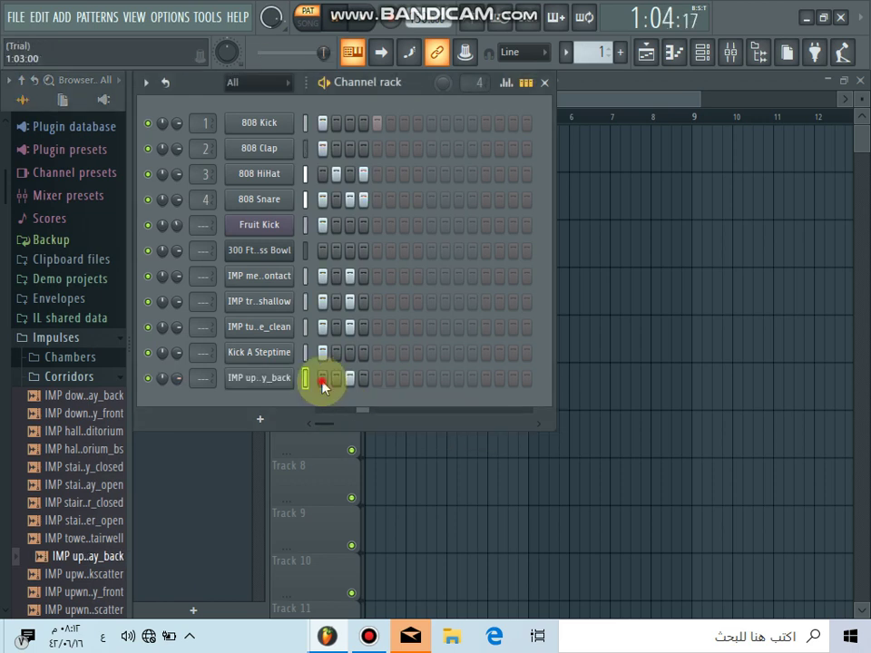
# Enable the first step of the upwnstairs_hallway_back impulse channel and clear its third step
pyautogui.click(322, 386)
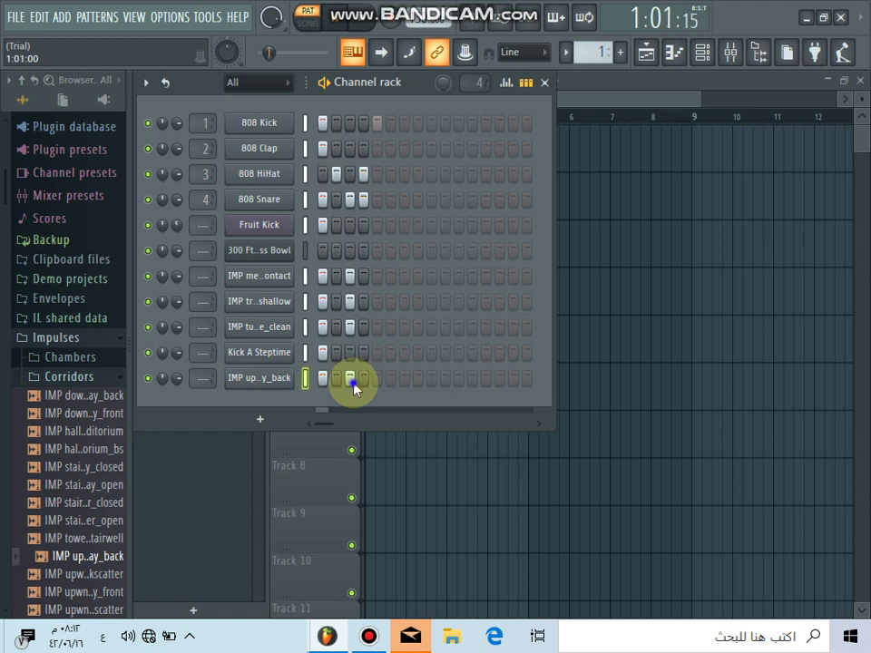
pyautogui.rightClick(353, 383)
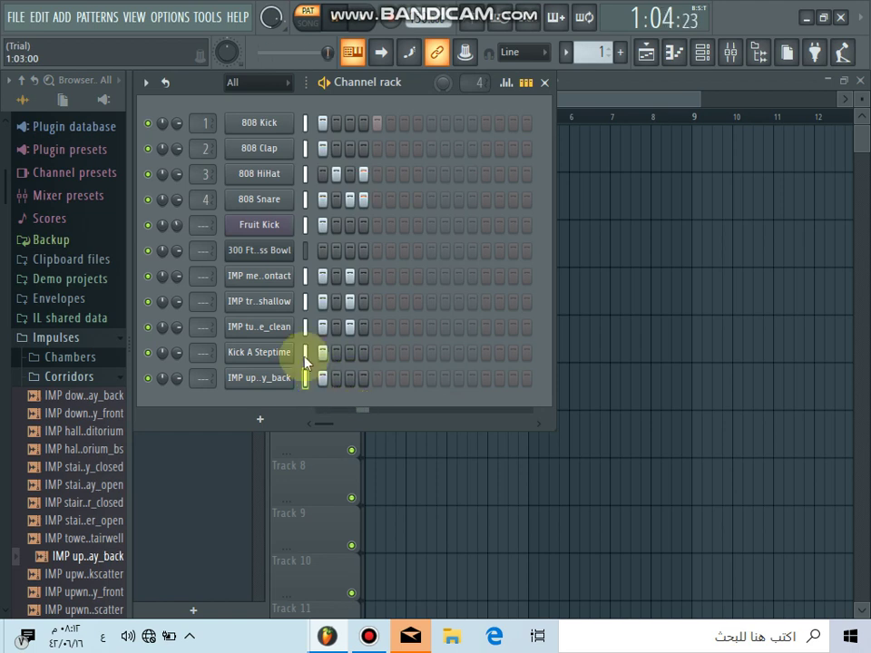
# Stop the pattern playback and bring up the playlist without the mixer or piano roll in front
pyautogui.click(651, 55)
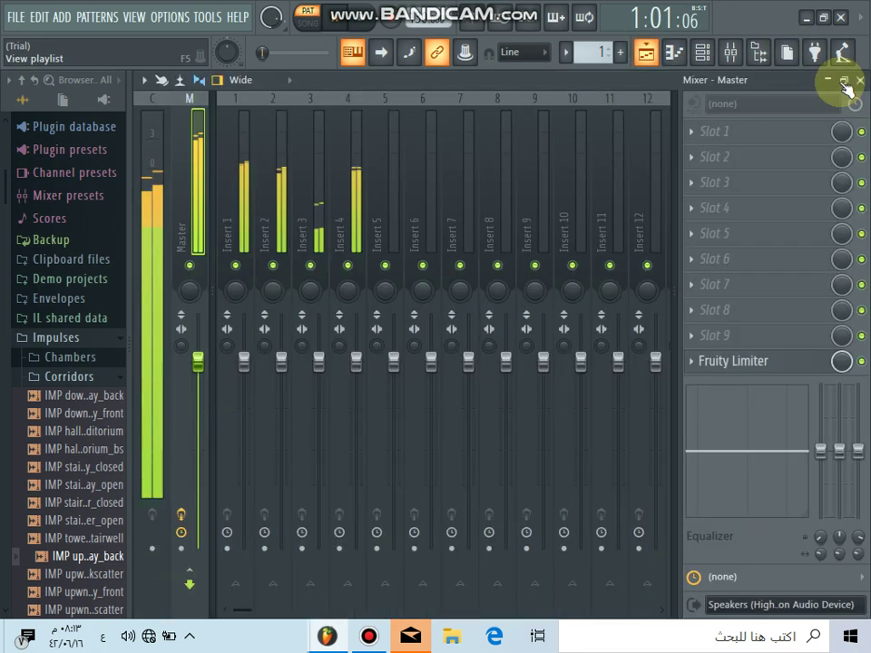
pyautogui.click(843, 81)
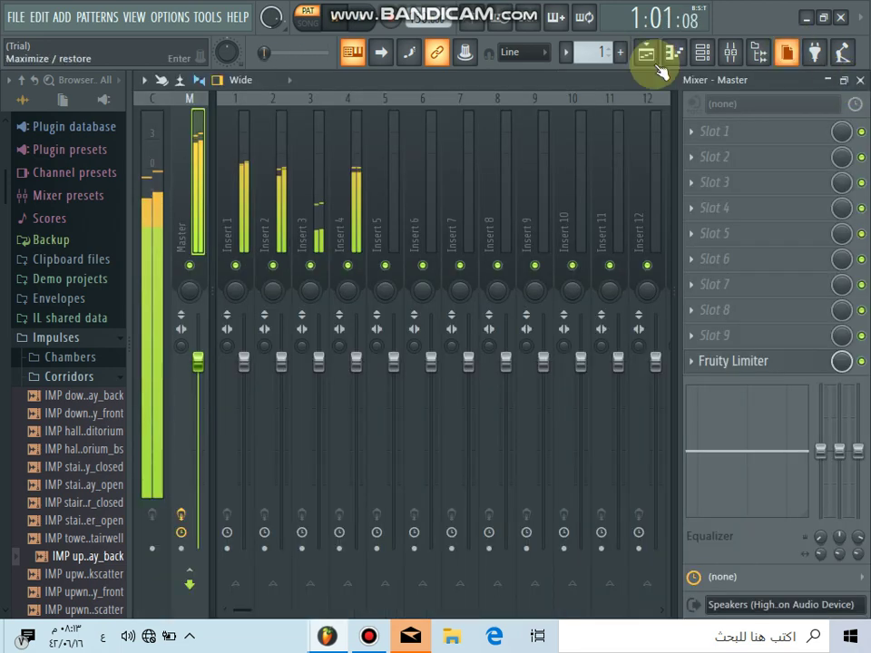
pyautogui.click(646, 56)
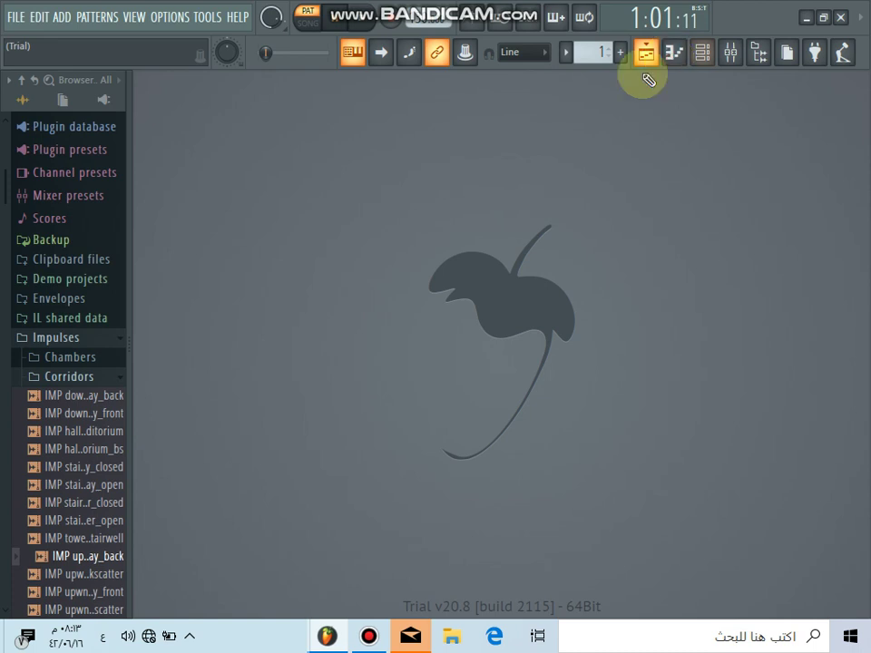
pyautogui.click(646, 58)
pyautogui.click(674, 55)
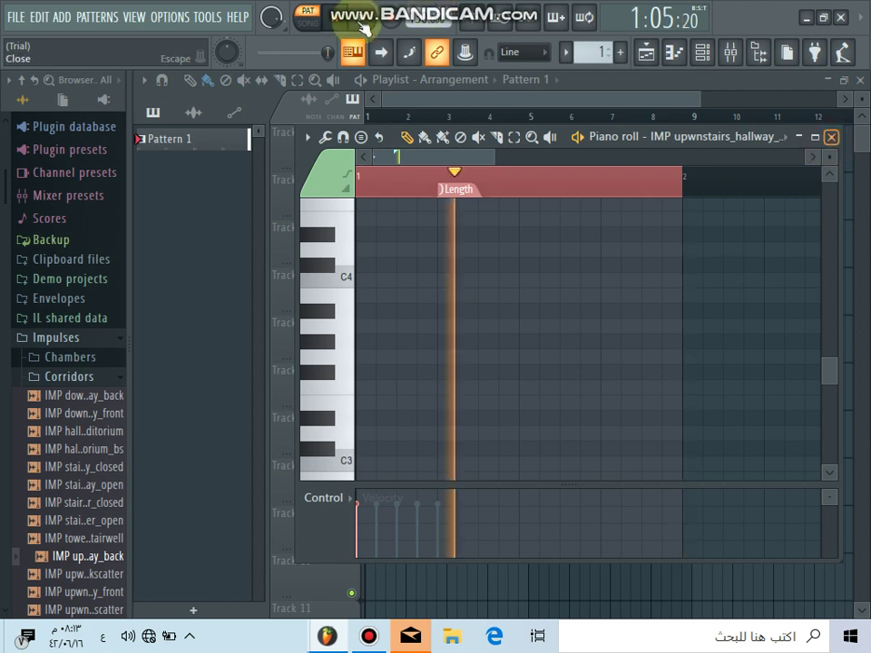
pyautogui.click(367, 28)
# Place a Pattern 1 clip on Track 2 of the playlist and move it to the start of bar 1
pyautogui.click(395, 203)
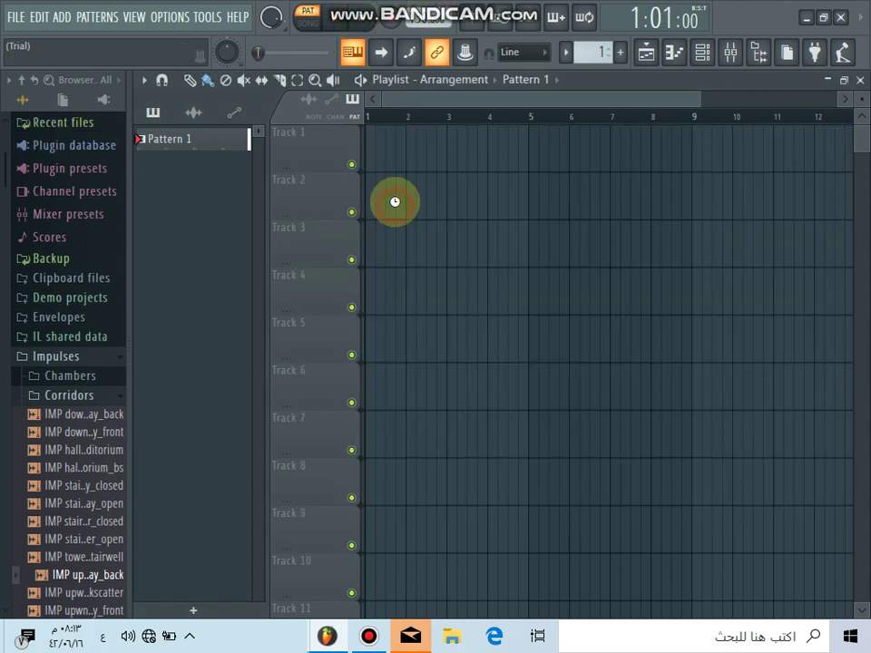
pyautogui.click(400, 181)
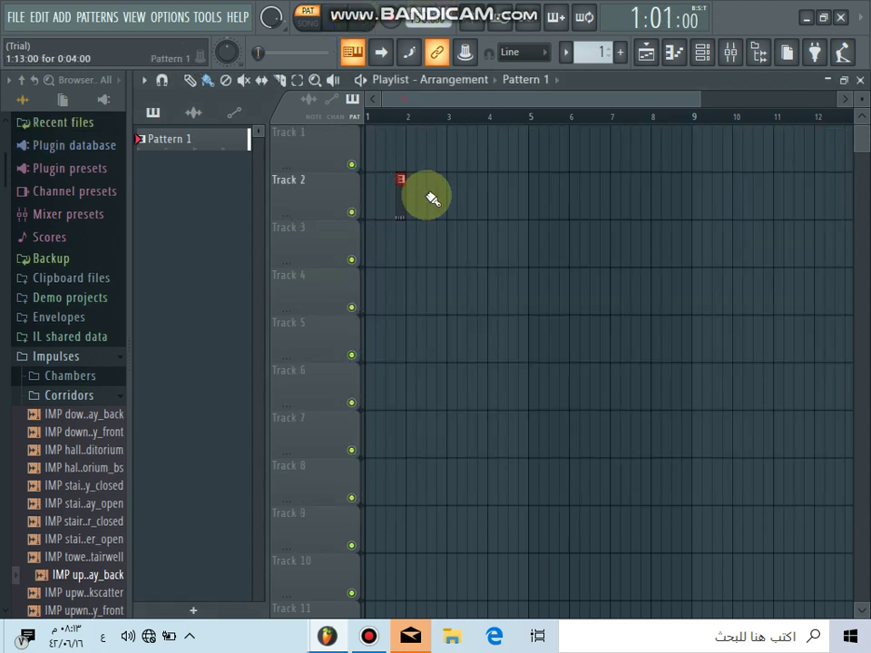
pyautogui.keyDown('ctrl'); pyautogui.click(428, 196); pyautogui.keyUp('ctrl')
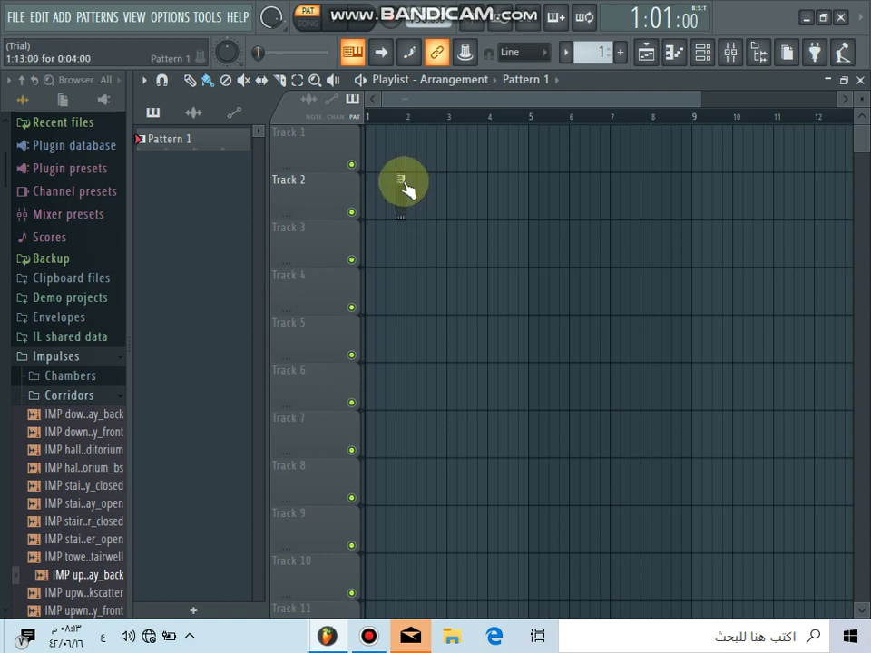
pyautogui.moveTo(400, 189); pyautogui.dragTo(352, 202)
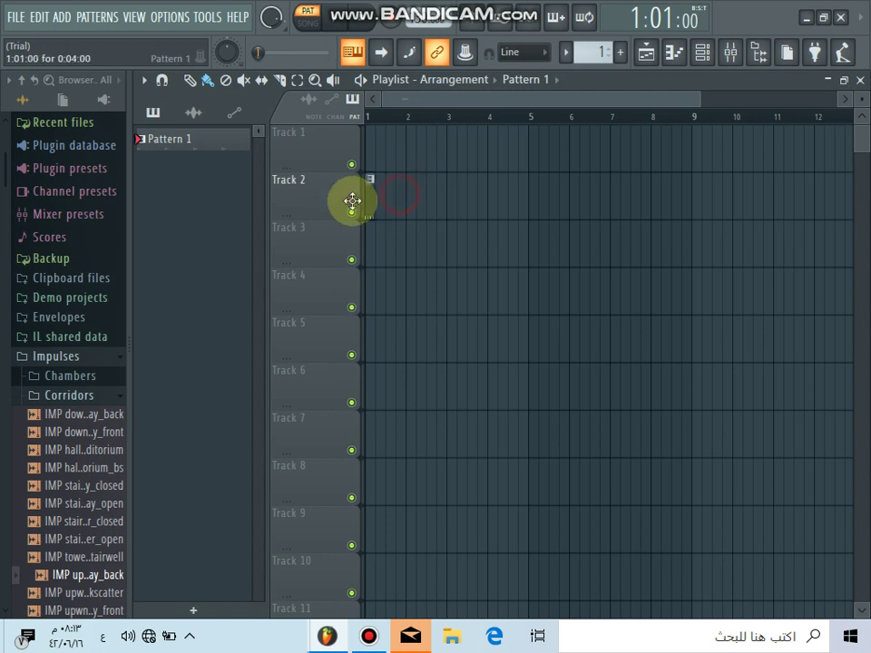
# Switch playback to song mode and play the arrangement
pyautogui.click(310, 30)
pyautogui.click(334, 19)
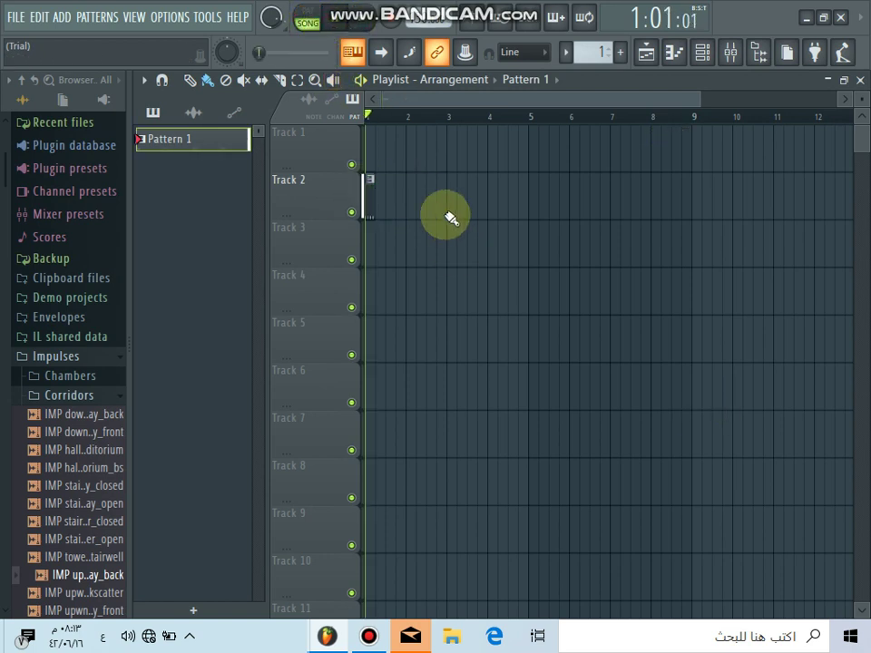
pyautogui.moveTo(384, 99); pyautogui.dragTo(394, 123)
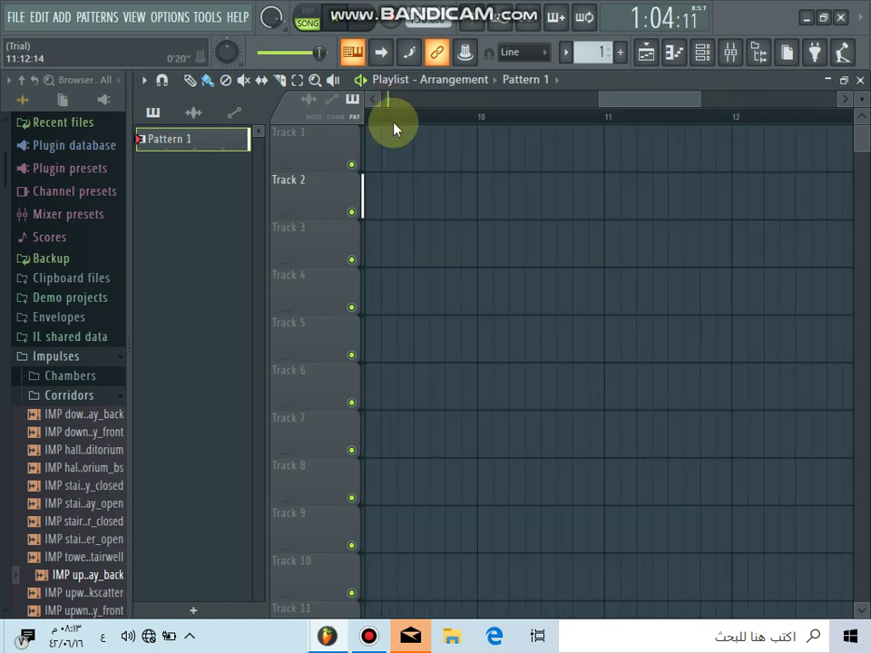
pyautogui.click(400, 259)
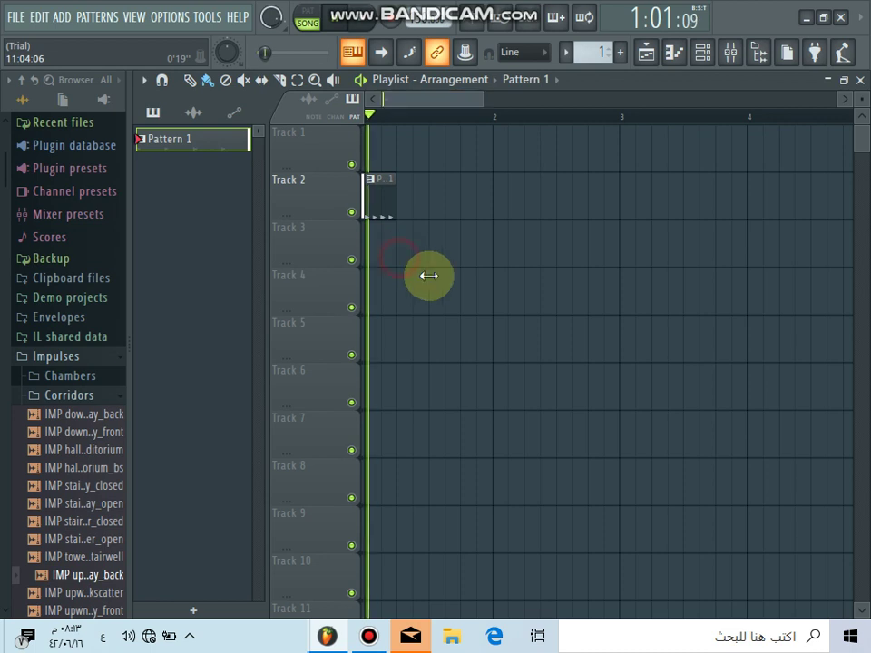
pyautogui.press('space')
# Add successive Pattern 1 clips on Tracks 3, 4 and 3, and paint a run on Track 2 from bar 2 into bar 5
pyautogui.click(410, 243)
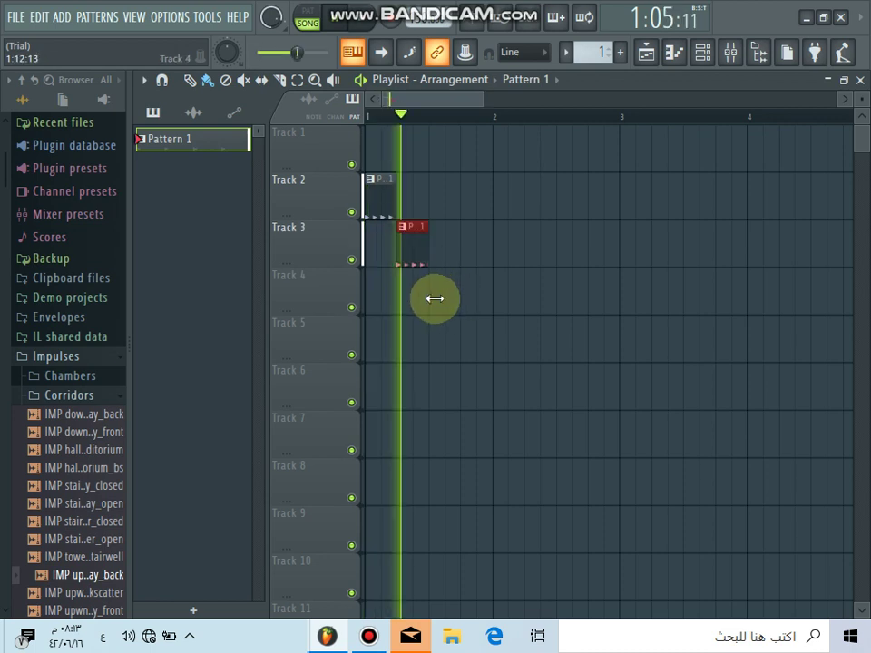
pyautogui.click(442, 291)
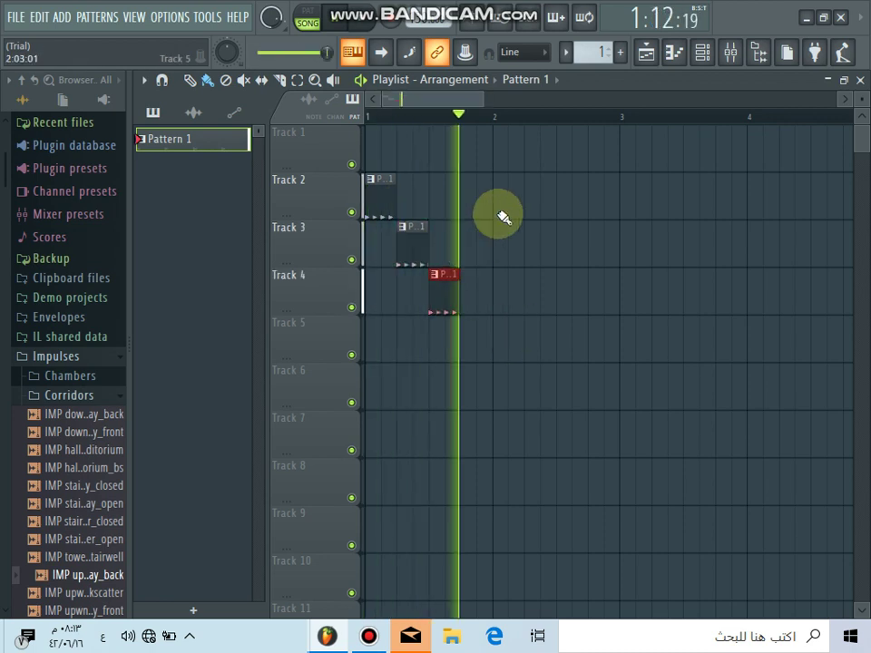
pyautogui.click(512, 225)
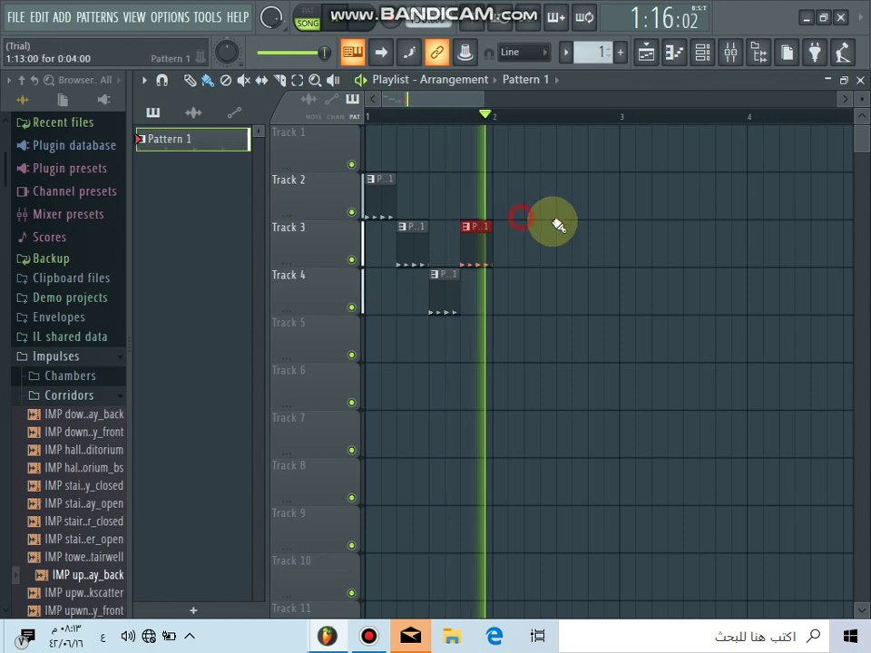
pyautogui.moveTo(503, 195); pyautogui.dragTo(535, 195)
pyautogui.moveTo(564, 136)
pyautogui.mouseDown()
pyautogui.moveTo(470, 104)
pyautogui.moveTo(505, 102)
pyautogui.mouseUp()
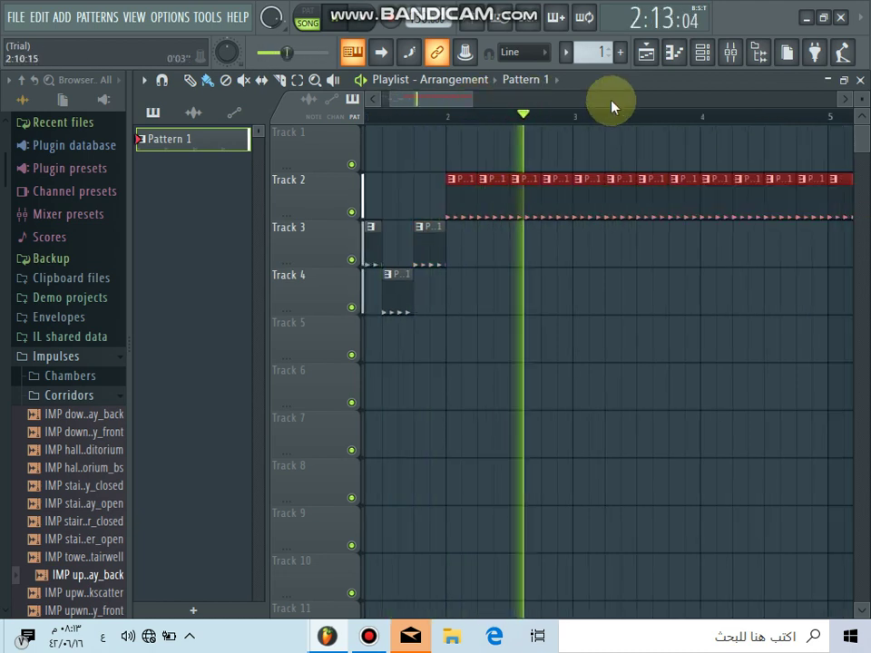
pyautogui.scroll(-3, 768, 428)
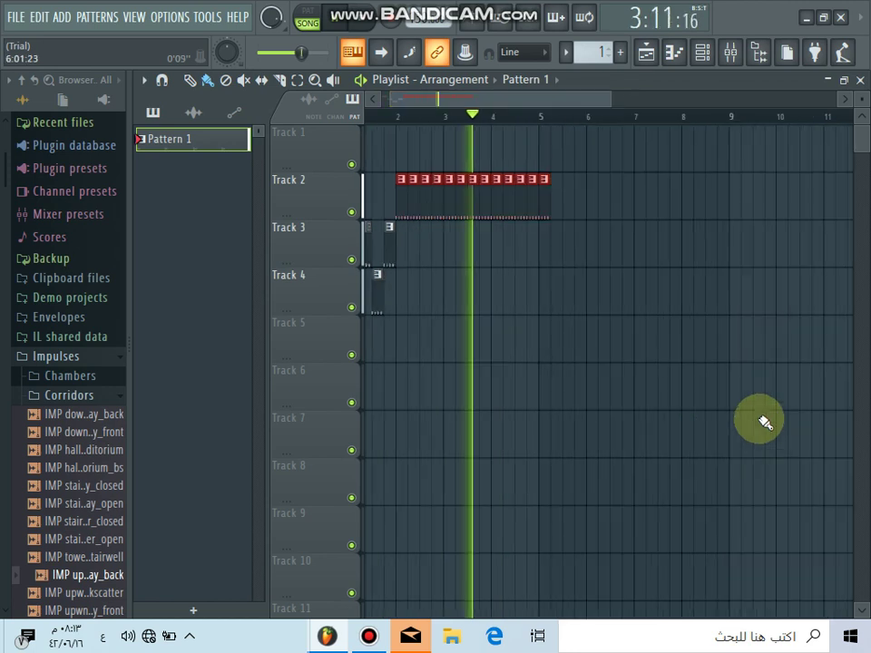
# Erase all Pattern 1 clips from Tracks 2, 3 and 4 of the playlist
pyautogui.click(368, 638)
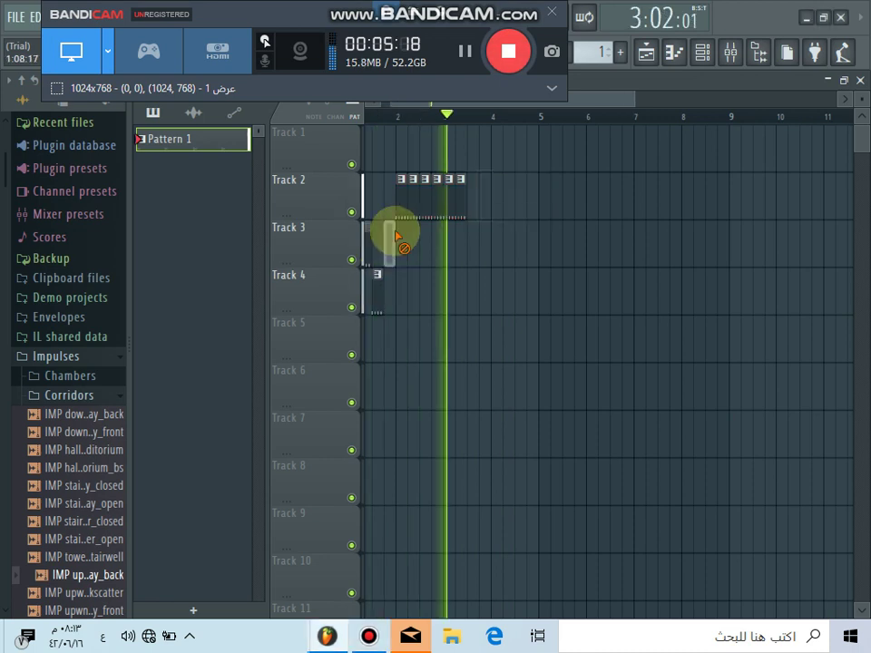
pyautogui.moveTo(424, 219)
pyautogui.mouseDown()
pyautogui.moveTo(463, 219)
pyautogui.moveTo(371, 219)
pyautogui.moveTo(373, 200)
pyautogui.mouseUp()
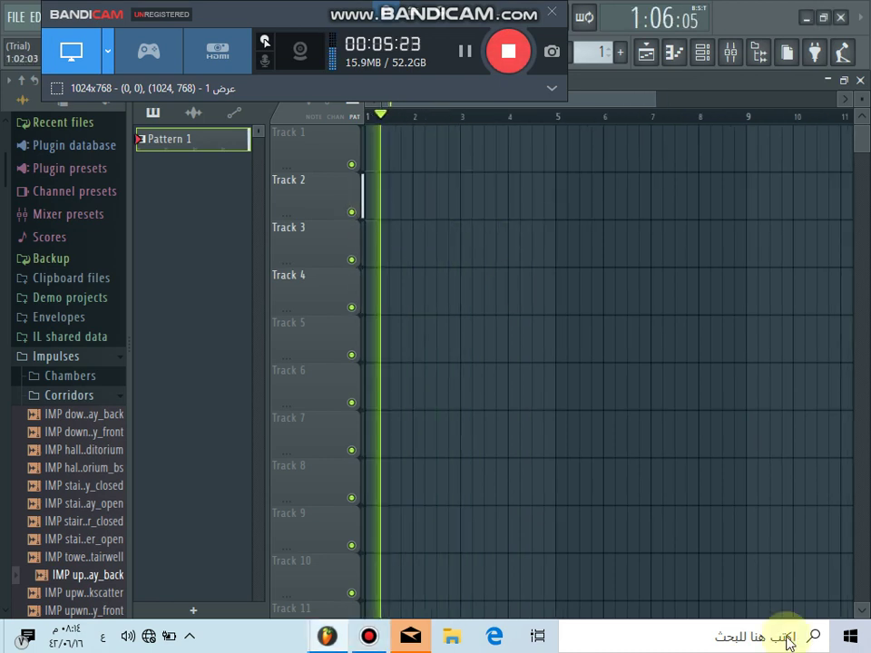